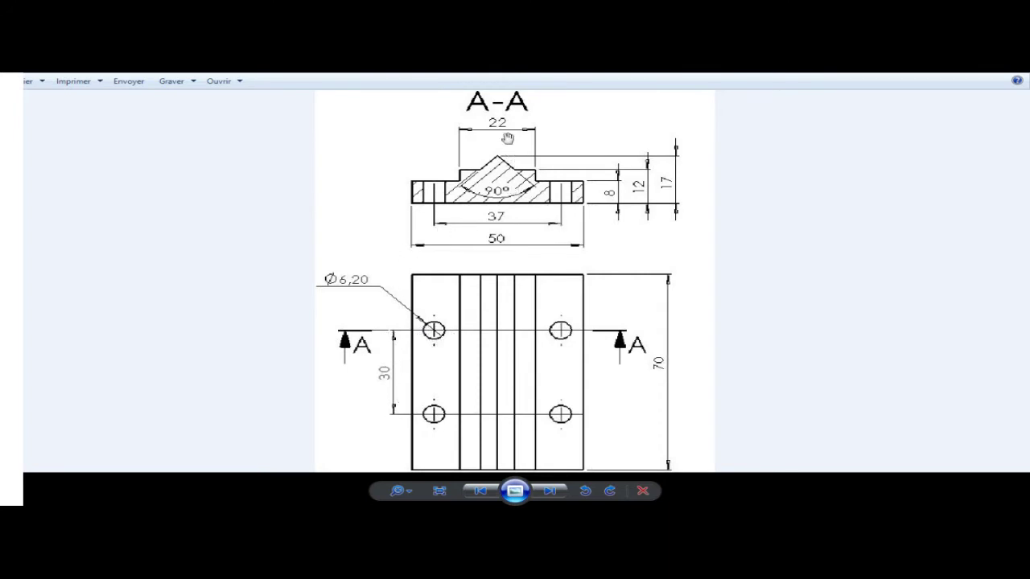
Zoom into the reference drawing and pan until the A-A section is in view
scroll(509, 186, up, 2)
drag(506, 165, 509, 264)
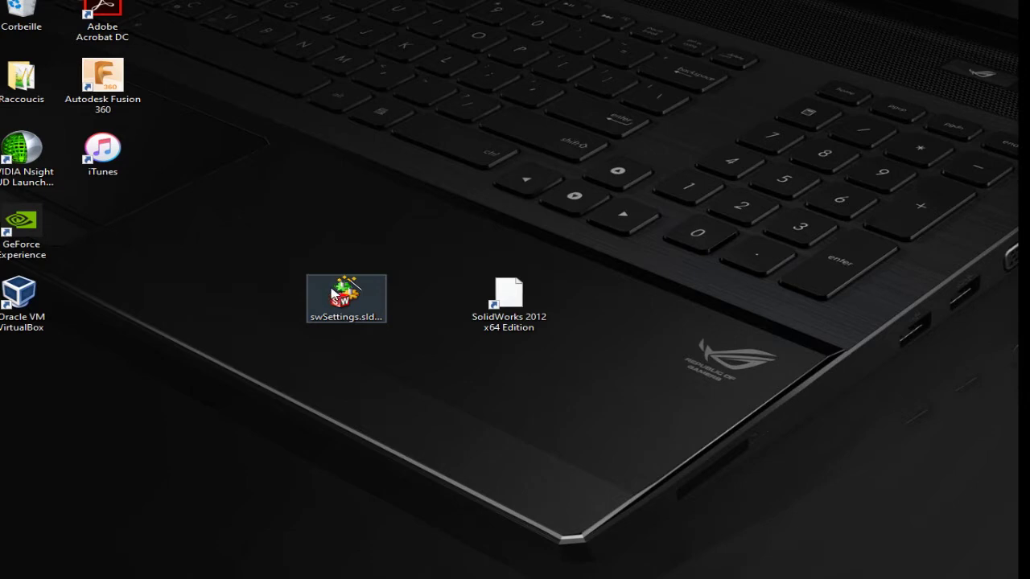
Launch SolidWorks 2012 and create a new part (Pièce)
double_click(521, 314)
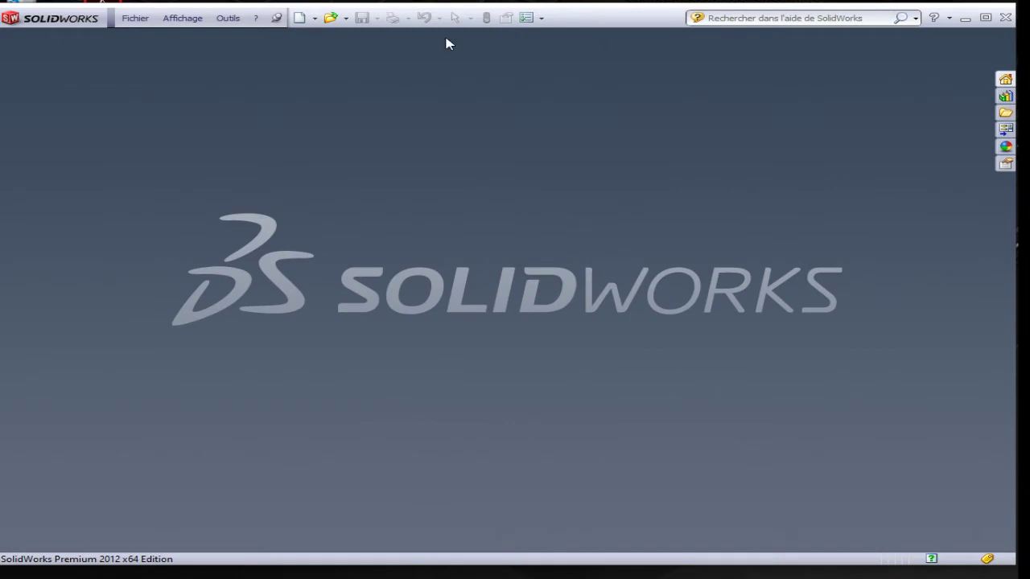
click(301, 17)
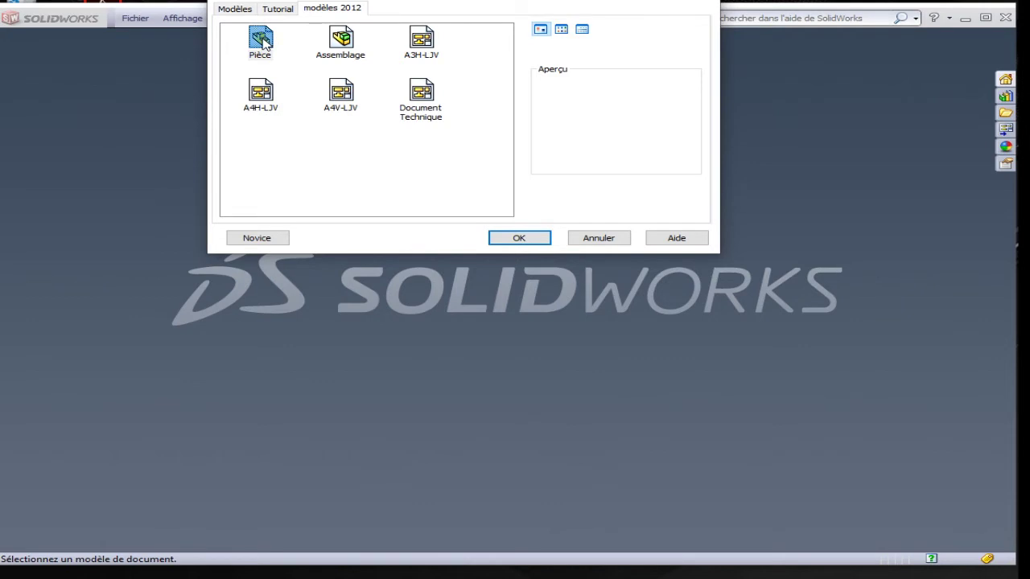
click(264, 42)
click(520, 238)
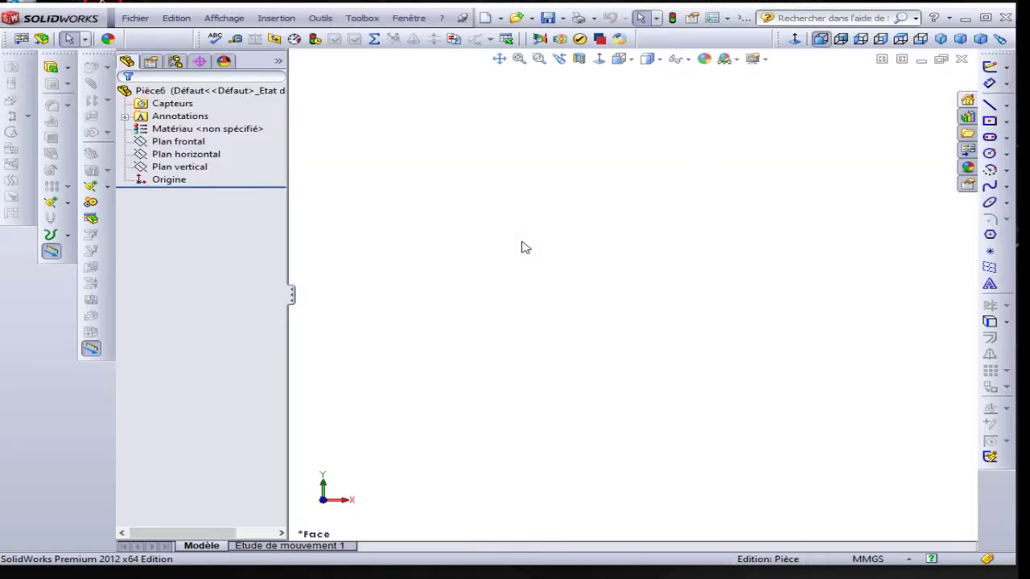
Start a sketch on the Plan frontal plane
click(178, 142)
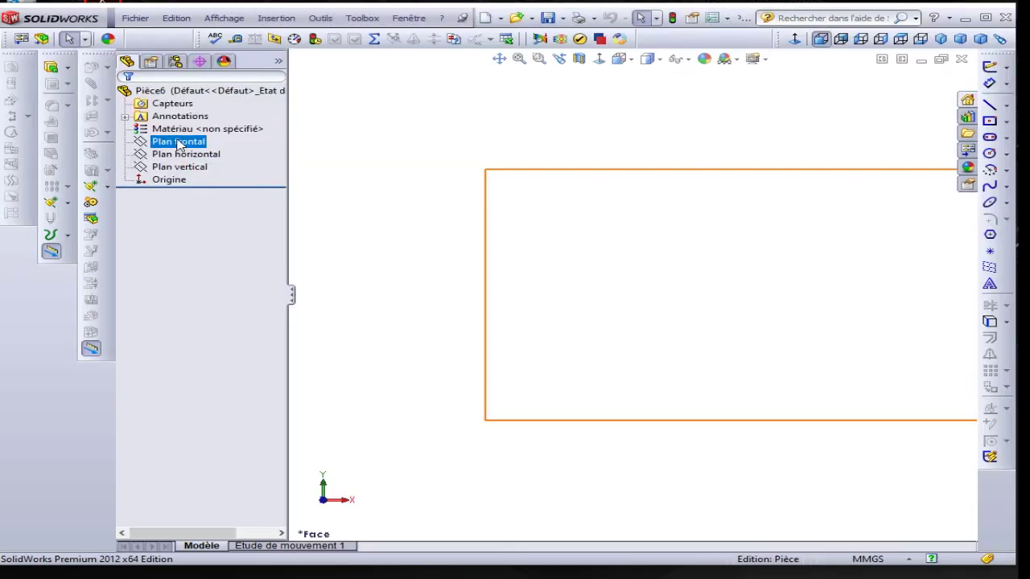
right_click(179, 144)
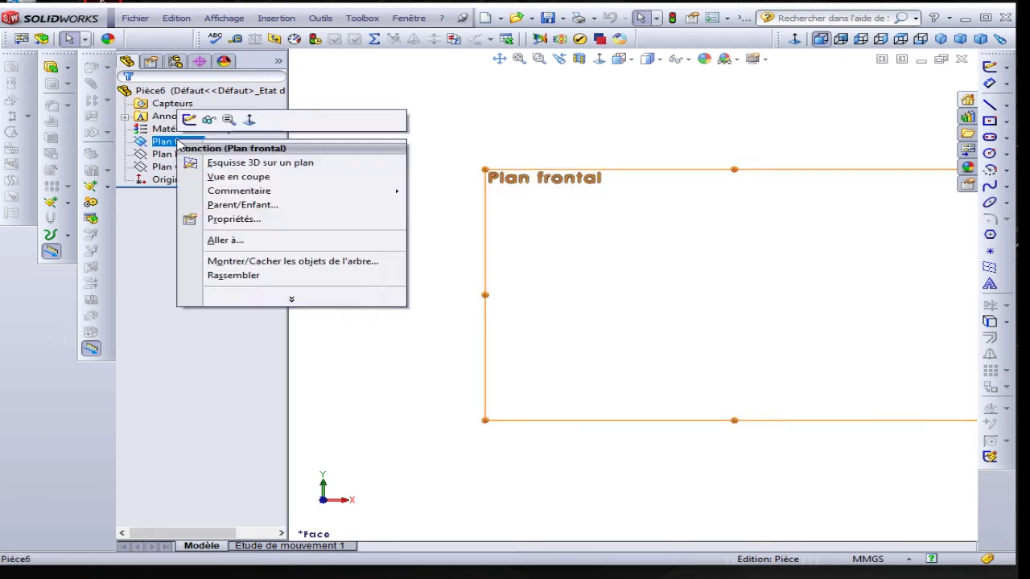
click(166, 143)
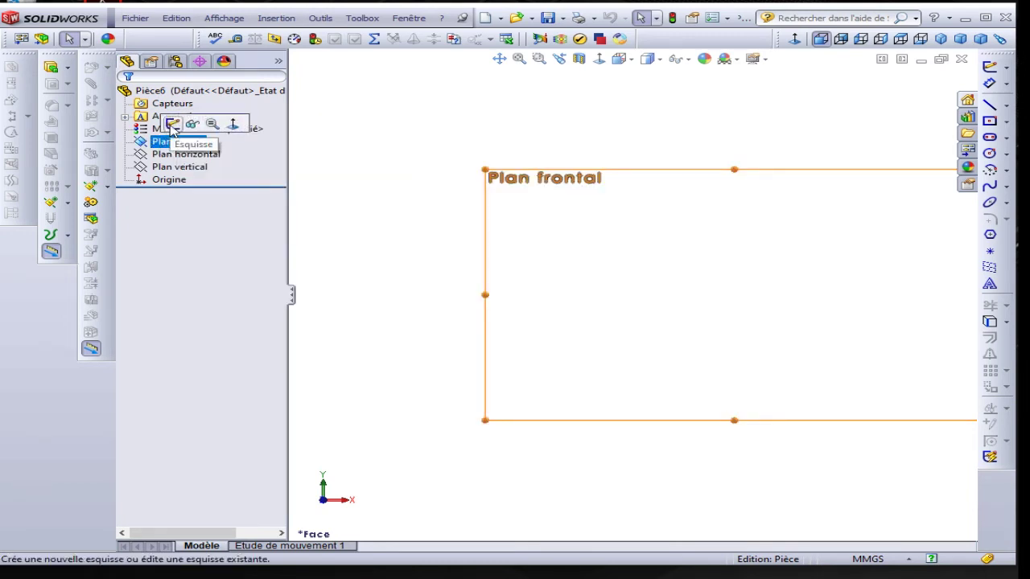
click(172, 125)
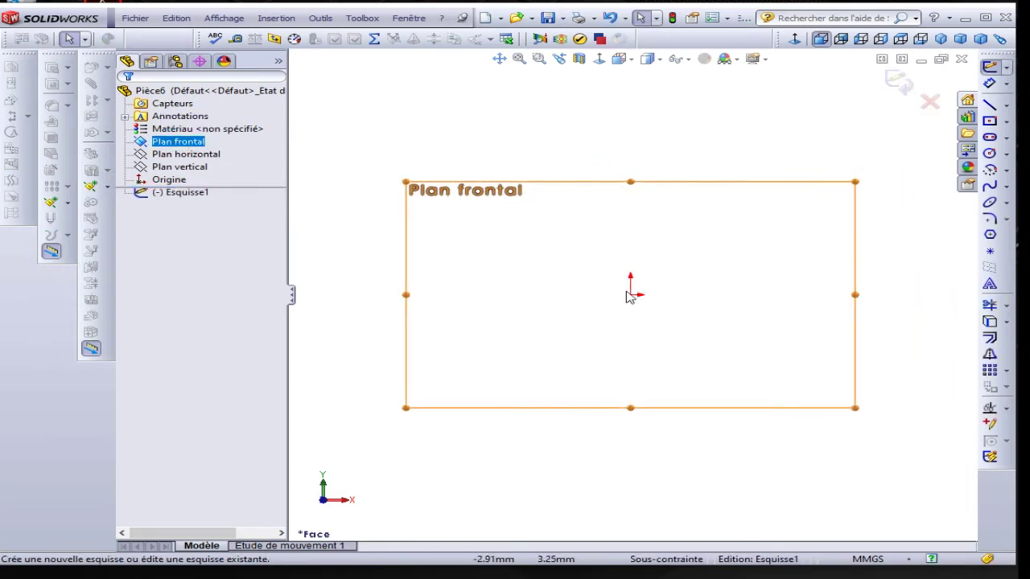
Draw a vertical construction centreline through the origin
click(990, 105)
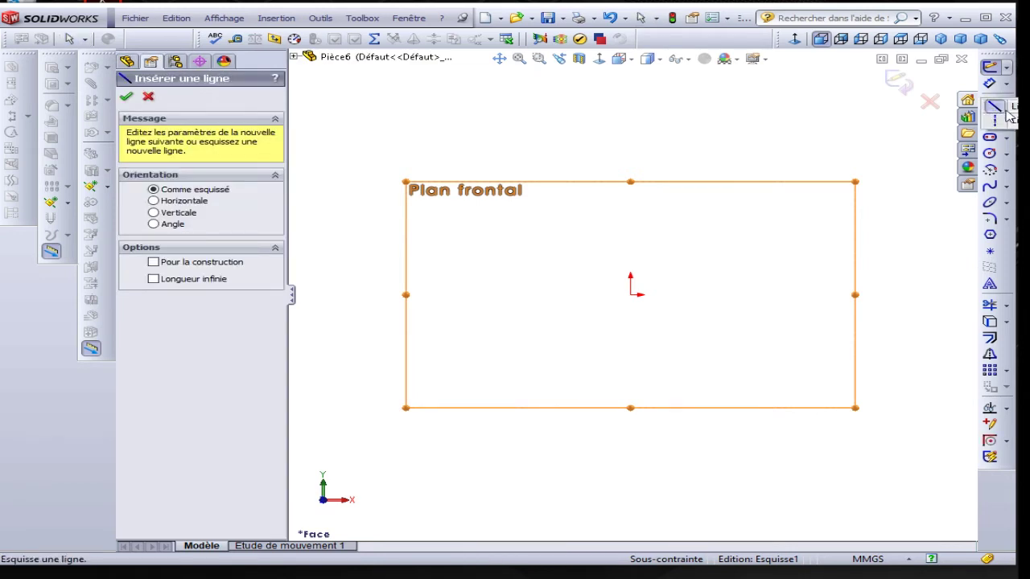
click(153, 262)
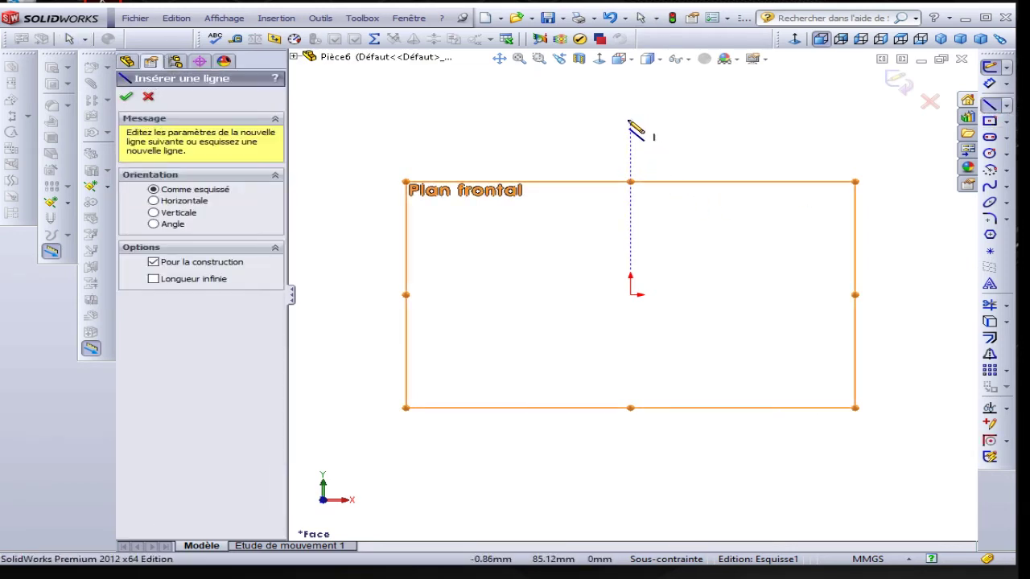
click(629, 121)
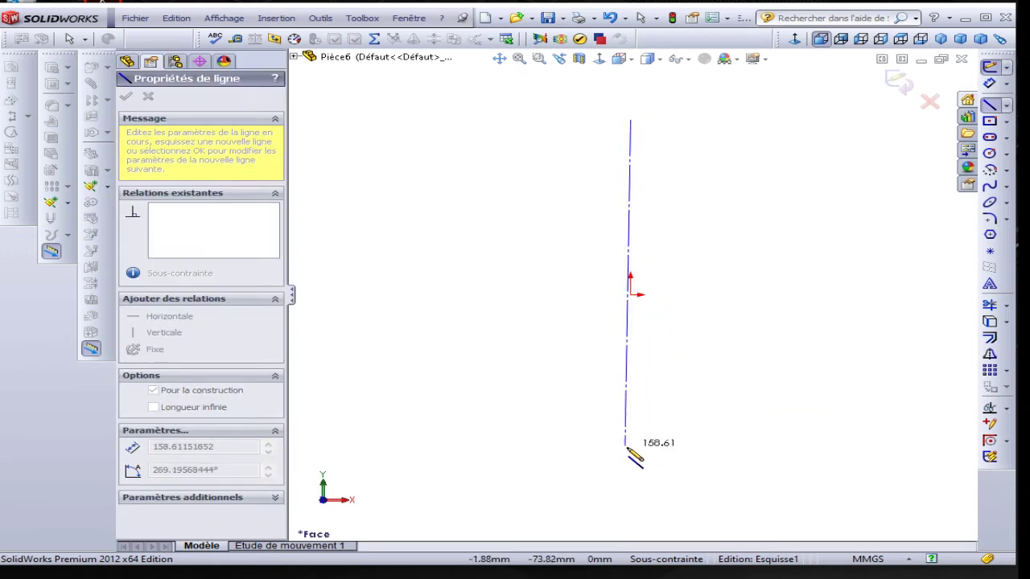
click(629, 449)
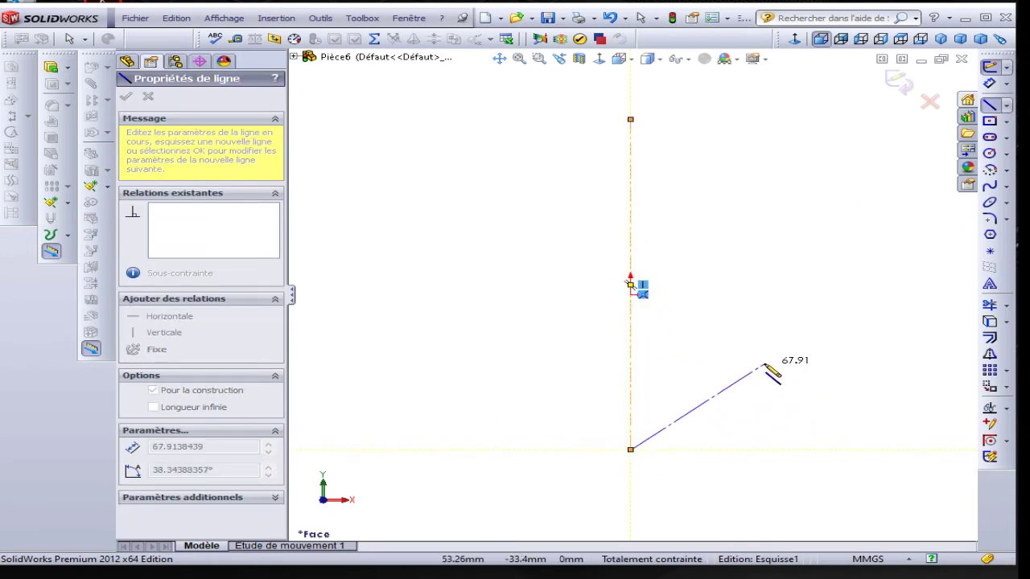
key(Escape)
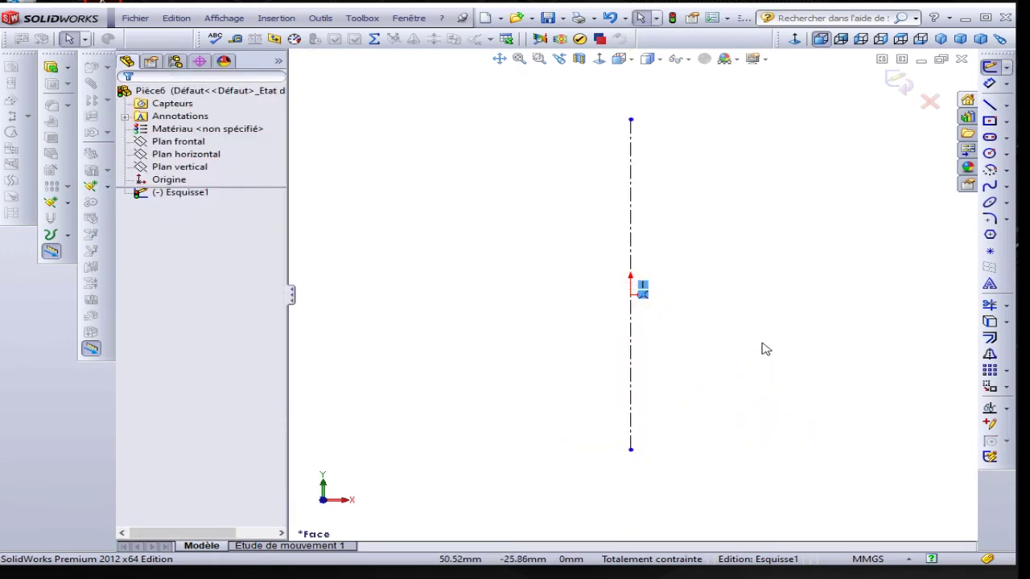
Draw the right half-profile: a sloped ridge edge, steps, the flange and the outer edge, closing at the origin
click(989, 104)
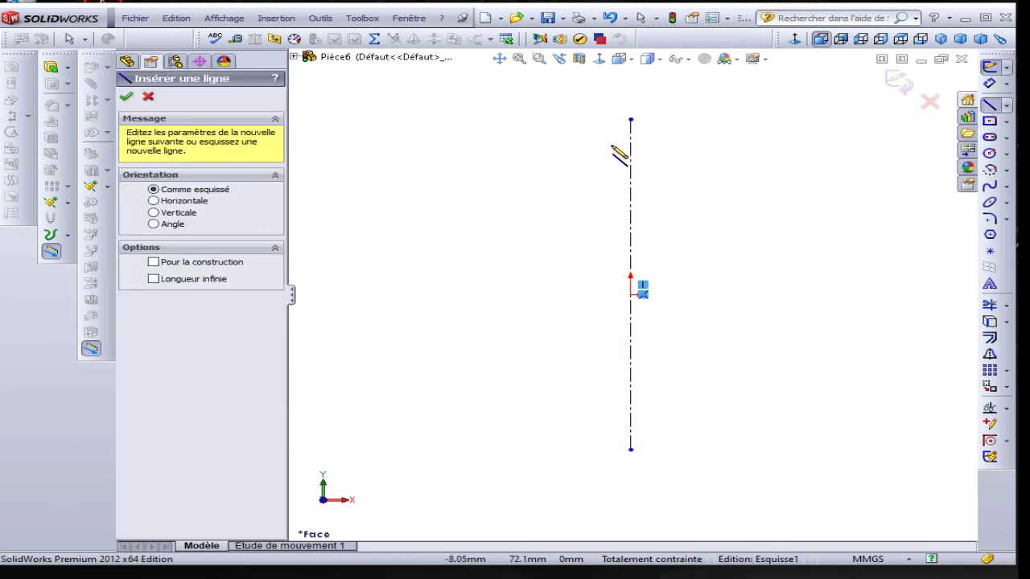
click(631, 135)
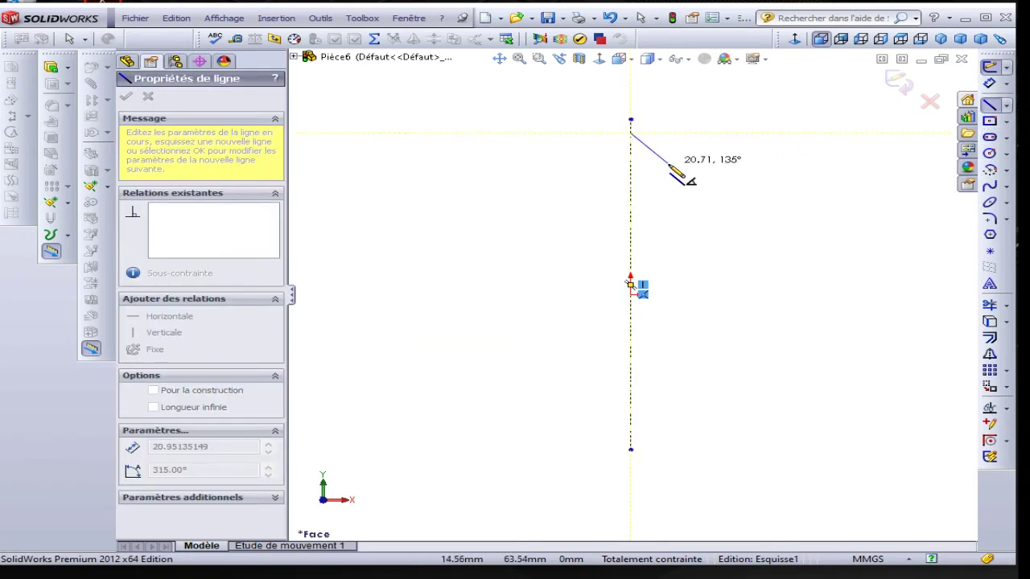
click(672, 174)
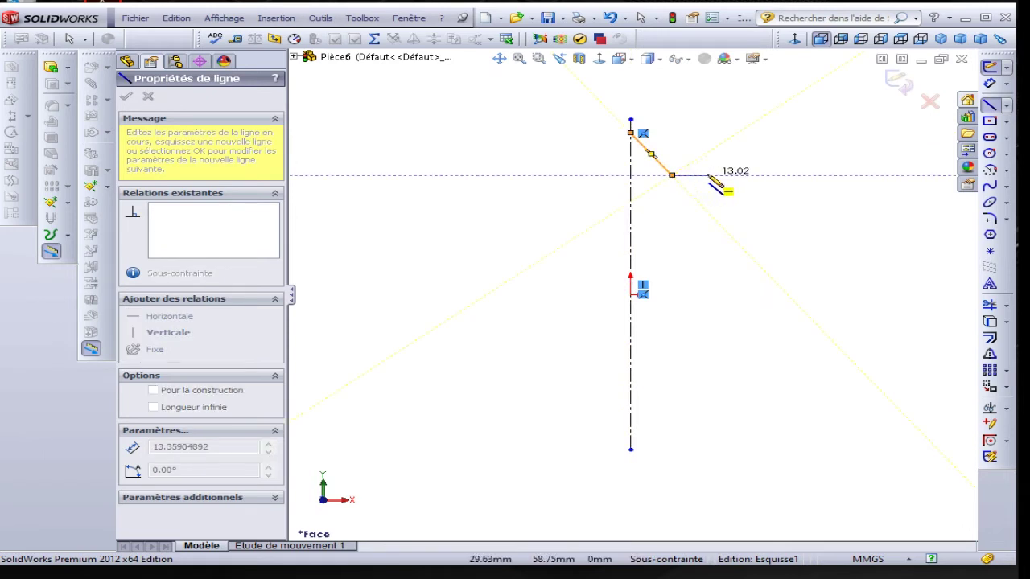
click(711, 175)
click(712, 197)
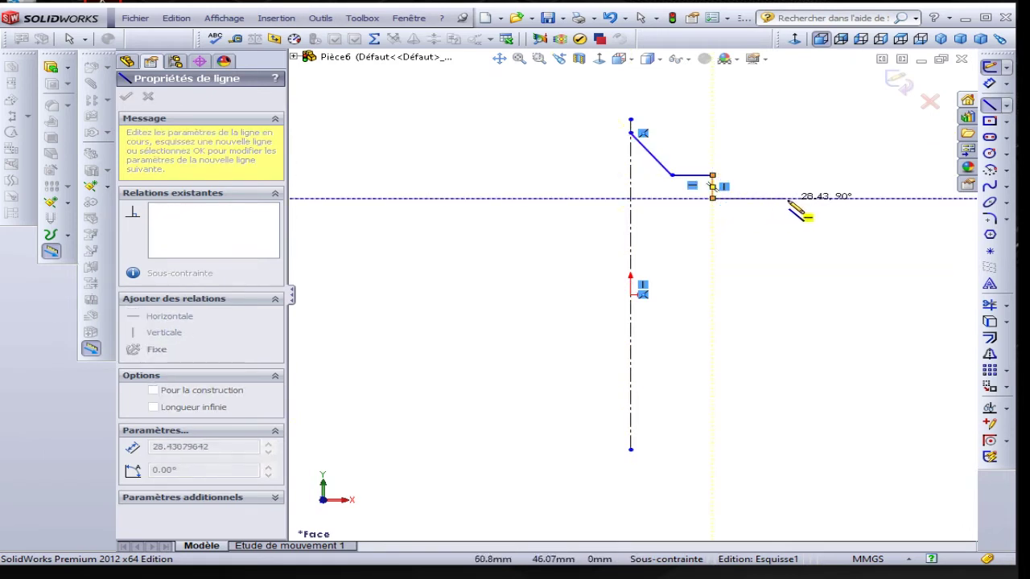
click(823, 197)
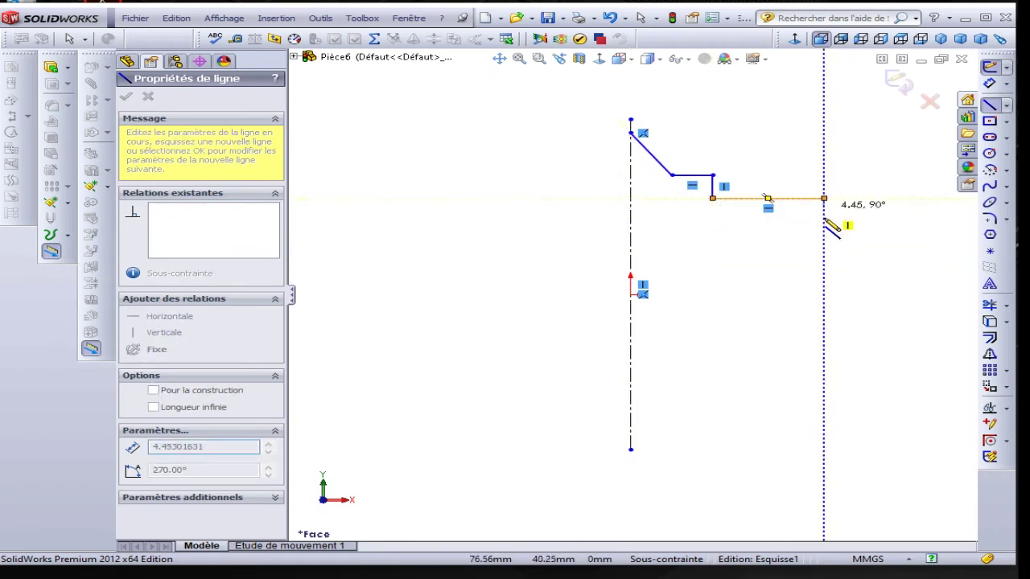
click(823, 294)
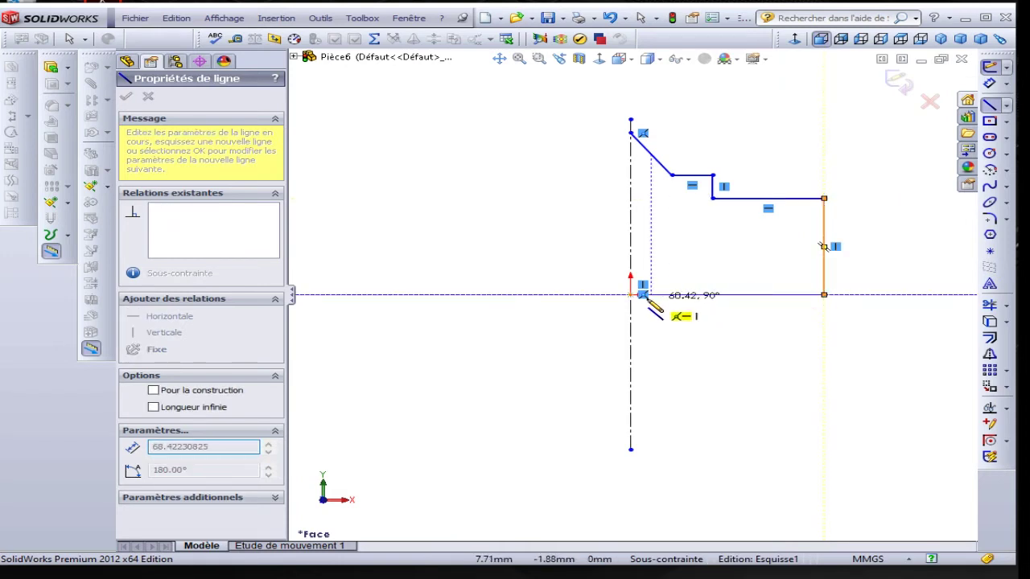
click(631, 294)
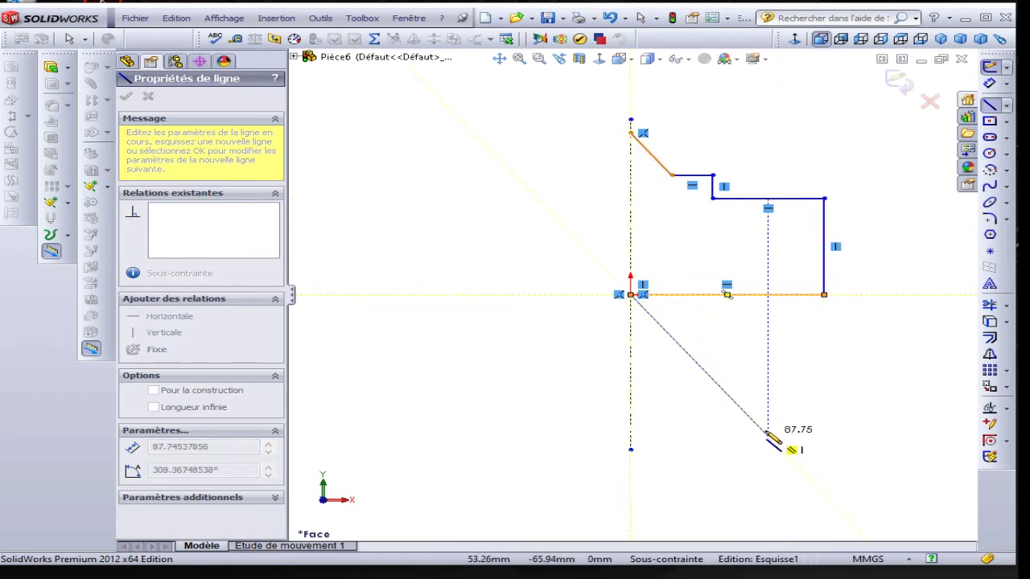
key(Escape)
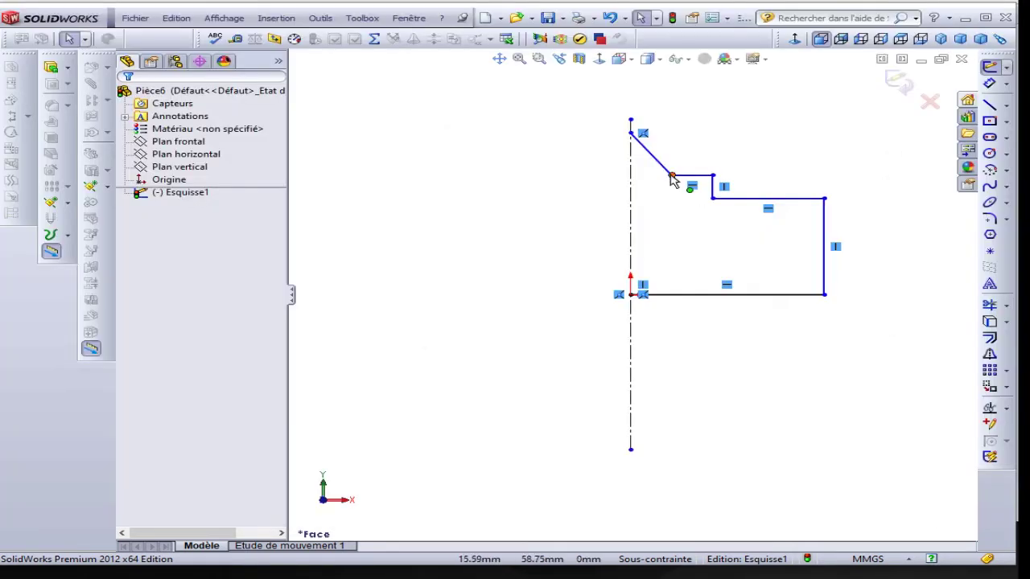
Box-select the sketch and mirror it about the centreline, then briefly check the reference drawing
drag(471, 83, 885, 481)
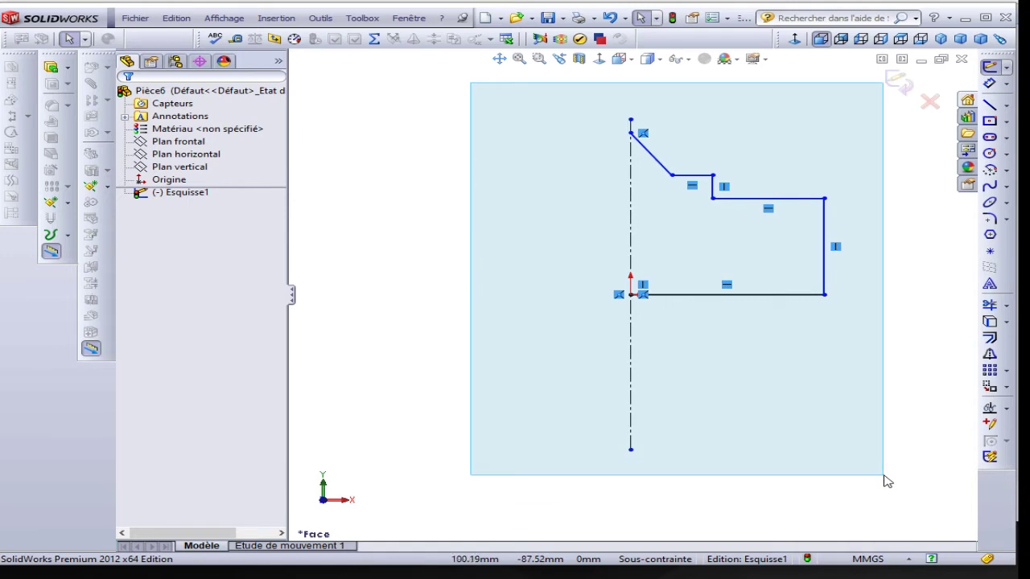
drag(885, 481, 887, 476)
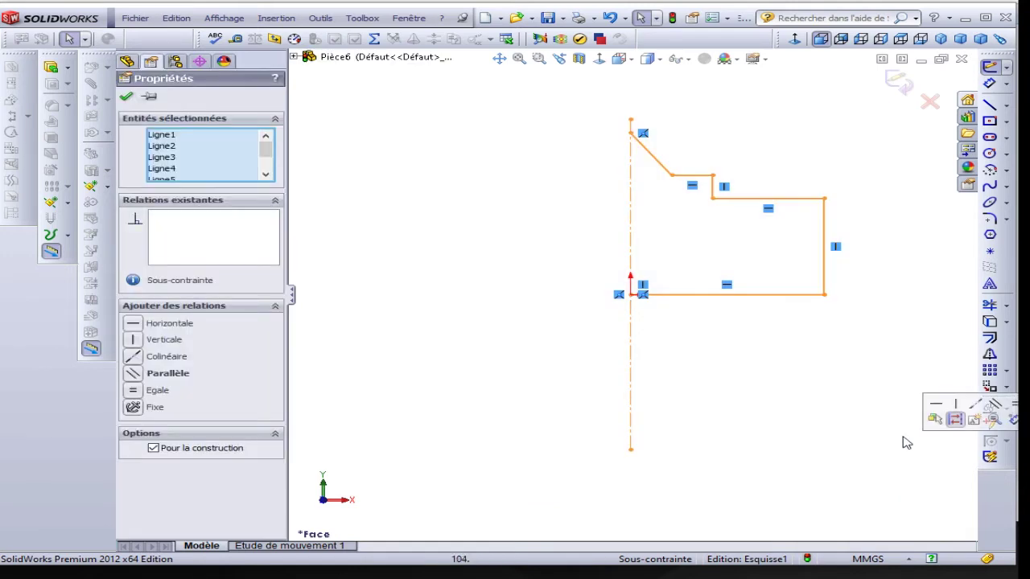
click(990, 355)
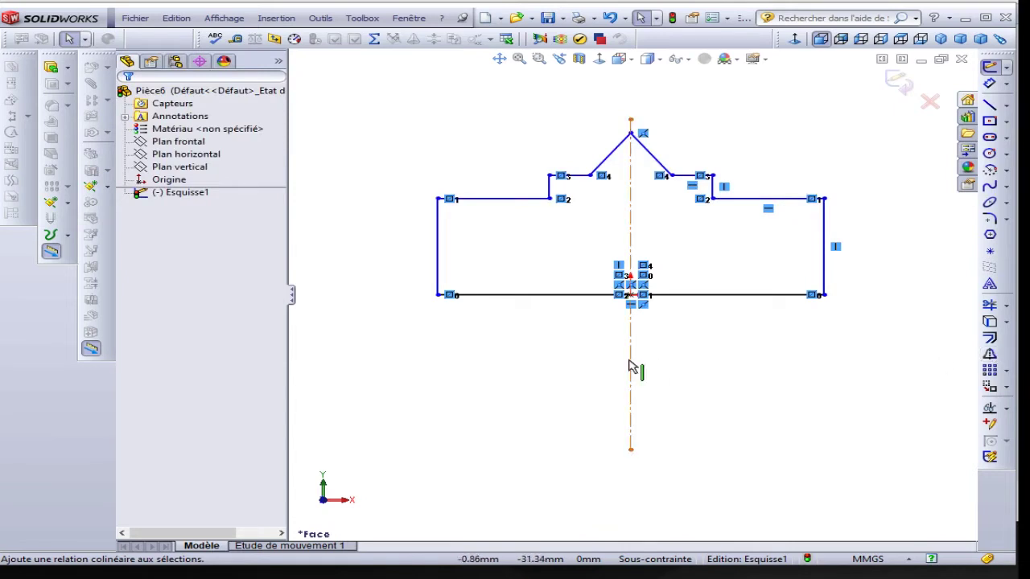
key(alt+Tab)
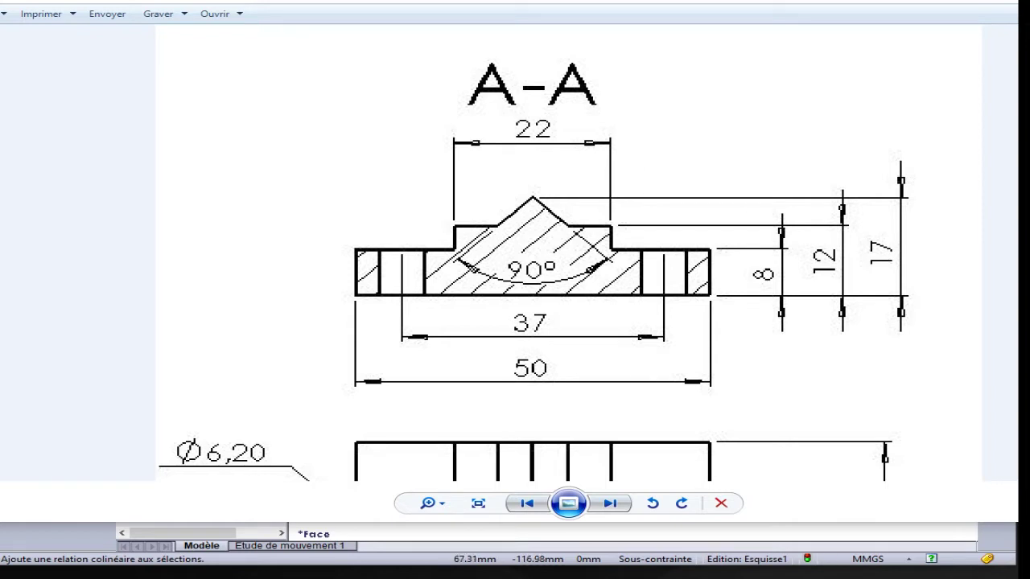
key(alt+F4)
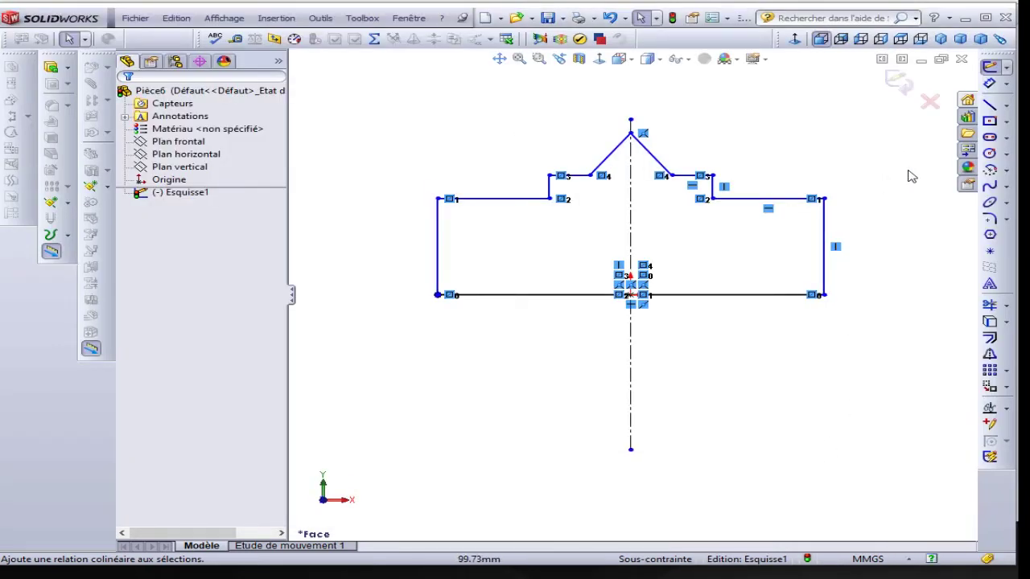
Dimension the right outer edge at 8 mm and add the 12 mm step height above the bottom edge
click(988, 84)
click(824, 241)
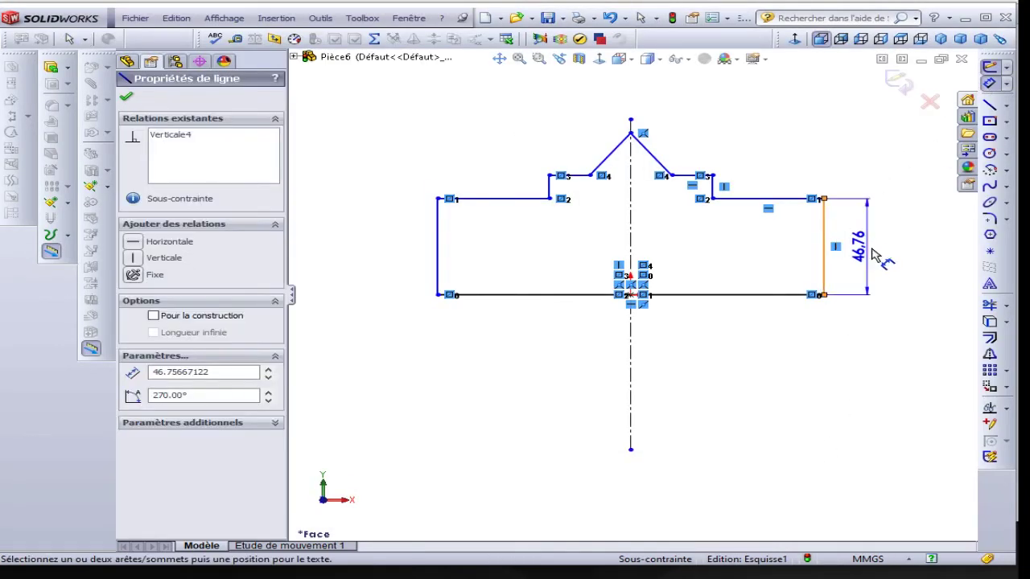
click(882, 254)
text(8)
key(Return)
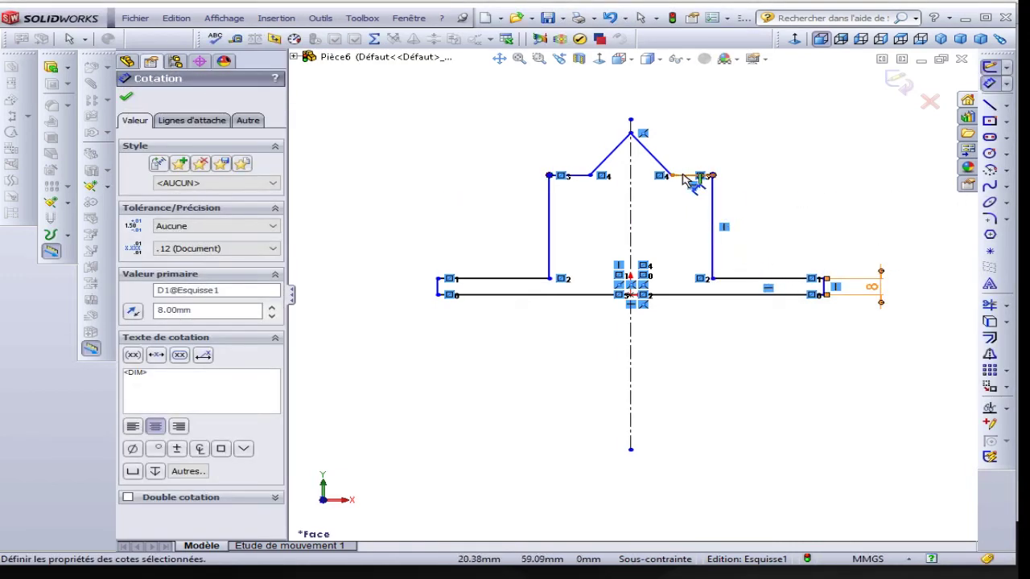
click(685, 174)
click(690, 294)
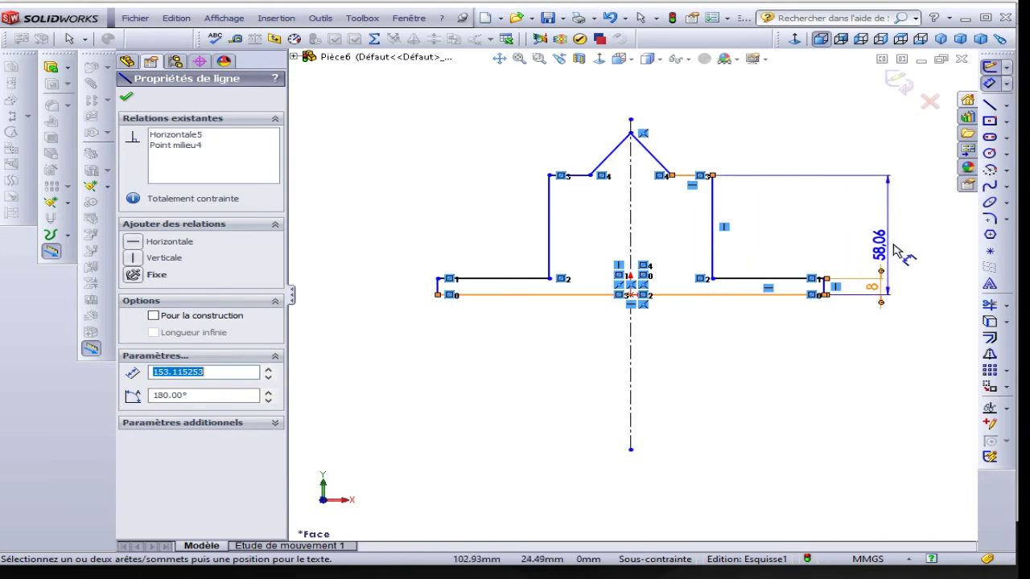
click(915, 247)
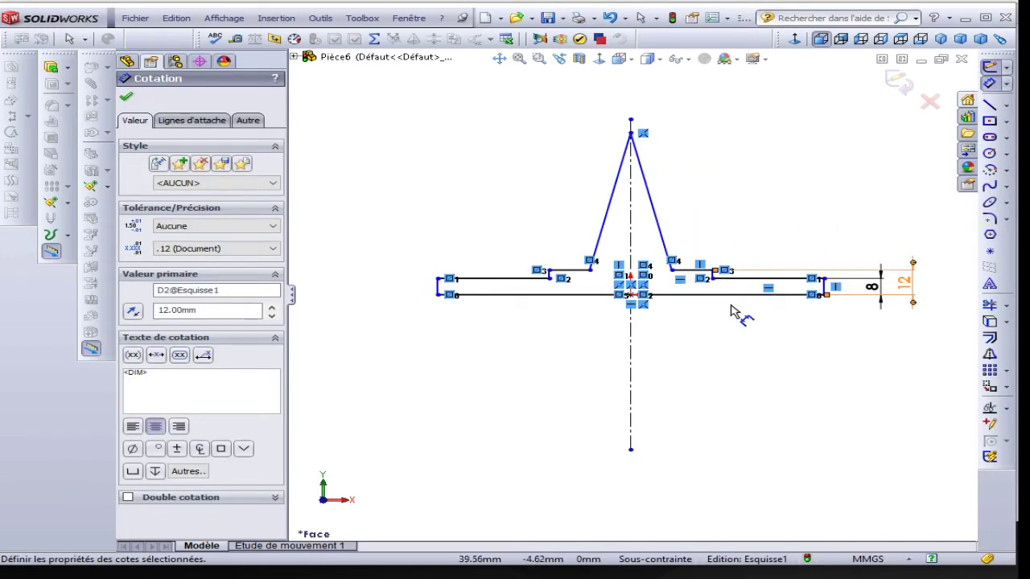
Set the apex height above the bottom edge to 17 mm, checking the drawing
click(606, 98)
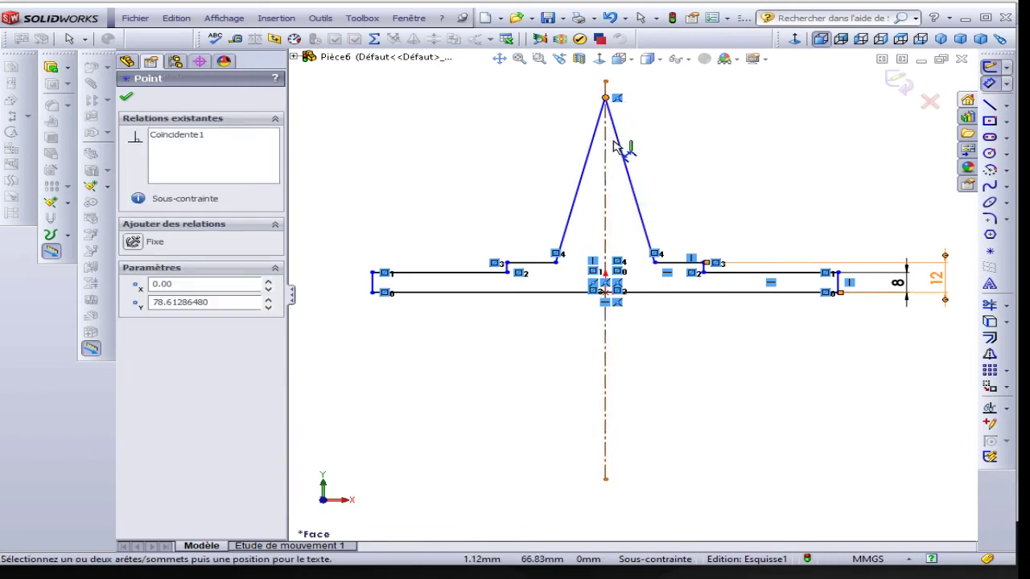
click(666, 299)
scroll(804, 298, up, 3)
scroll(812, 269, up, 1)
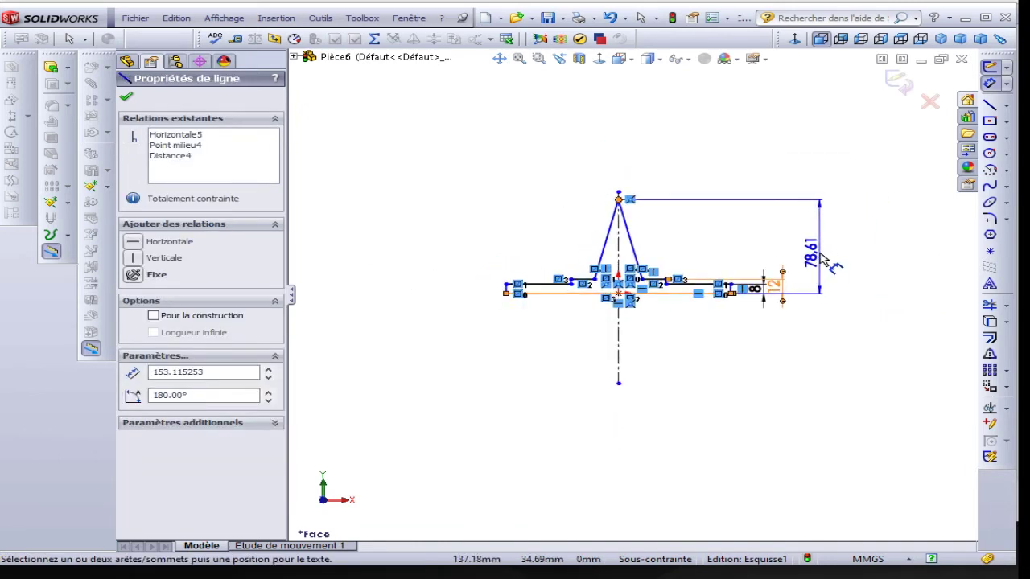
click(822, 256)
text(17)
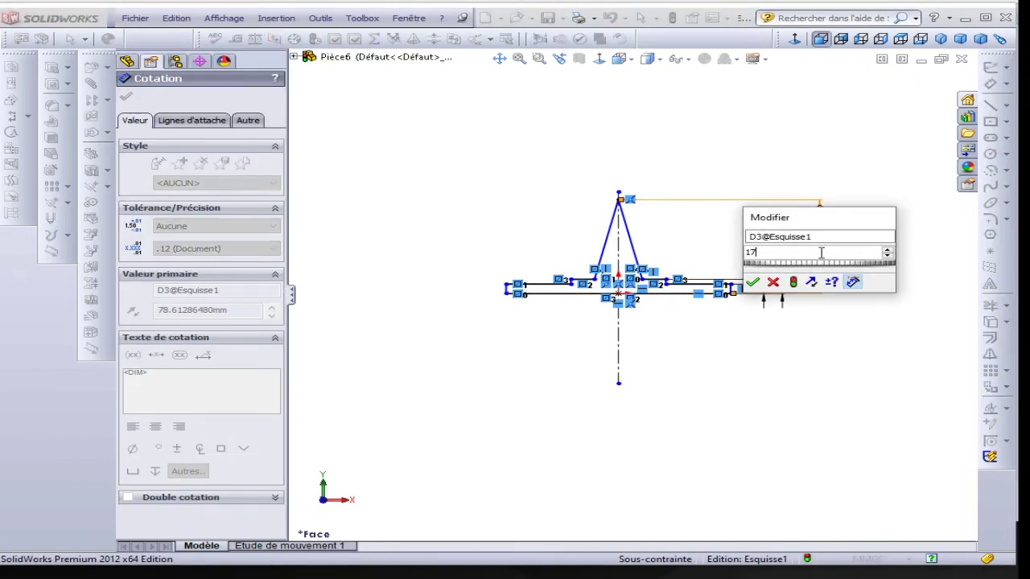
key(Return)
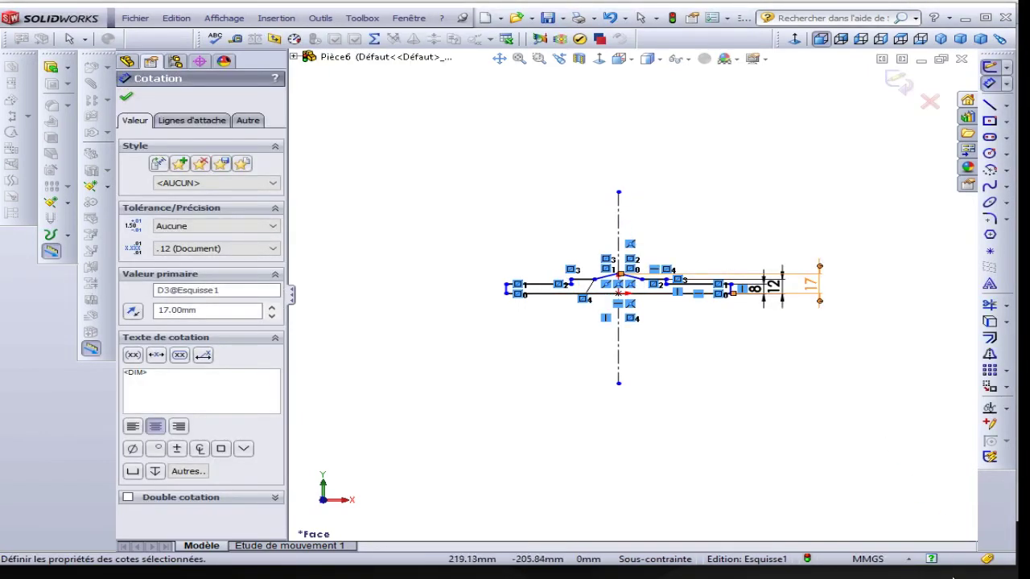
key(alt+Tab)
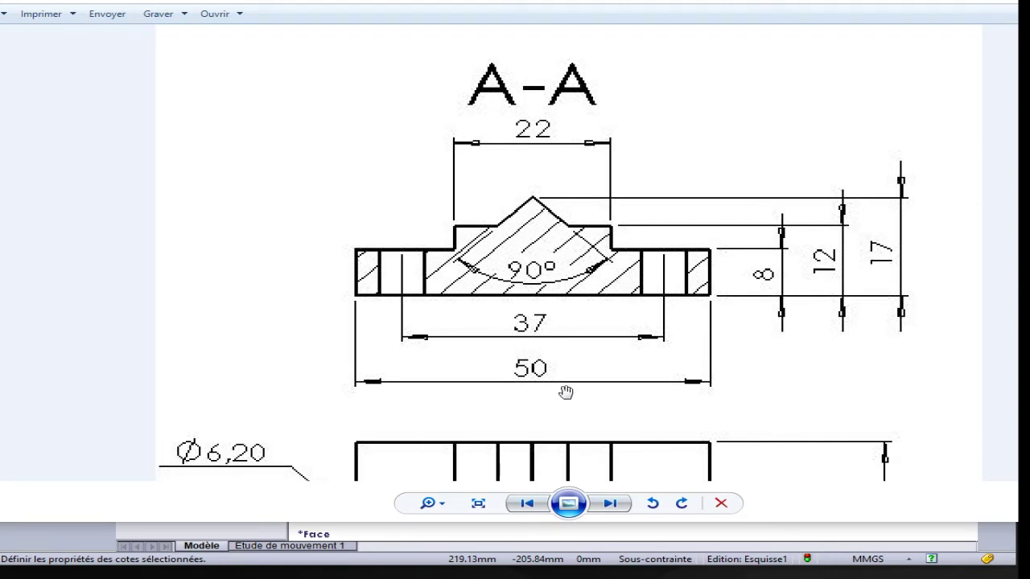
key(alt+Tab)
scroll(618, 332, down, 2)
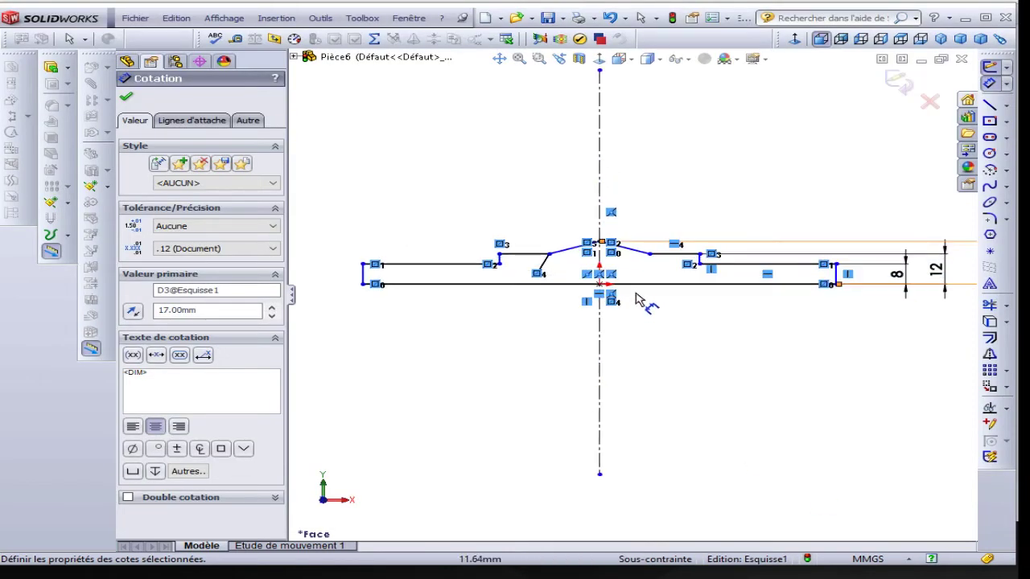
scroll(650, 299, down, 4)
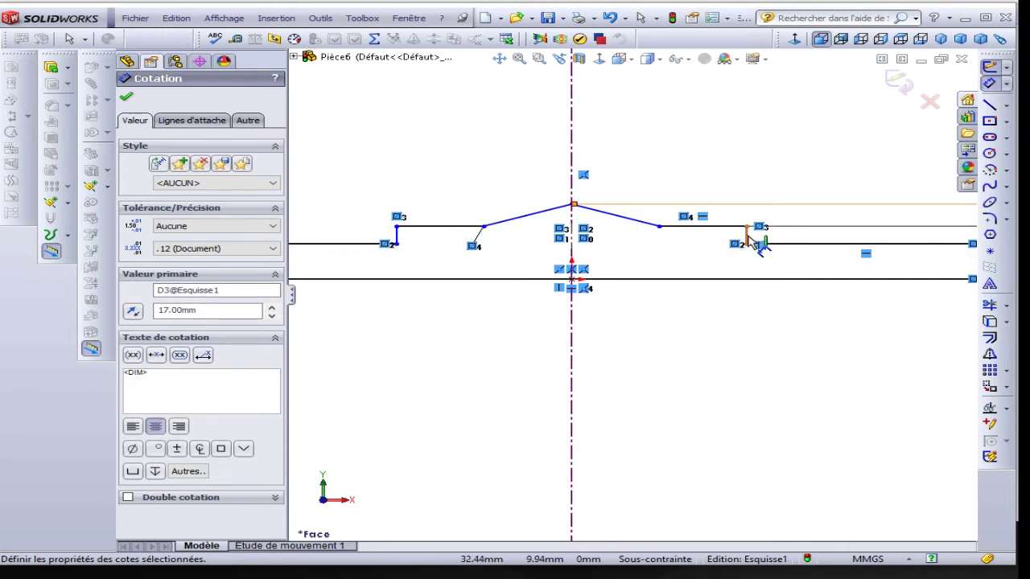
Dimension the ridge width between the step edges as 22 mm
click(748, 237)
click(397, 225)
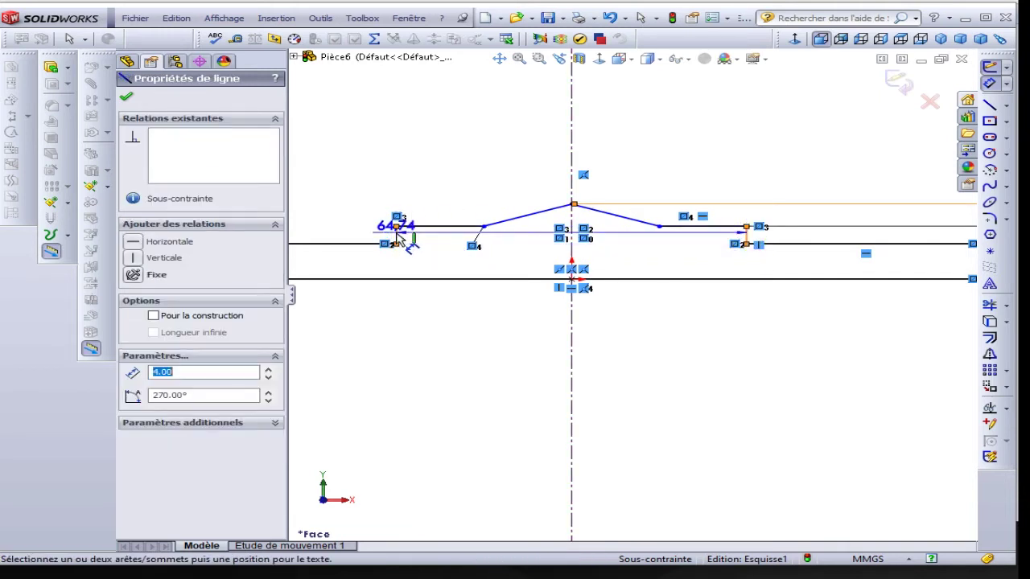
click(547, 137)
text(22)
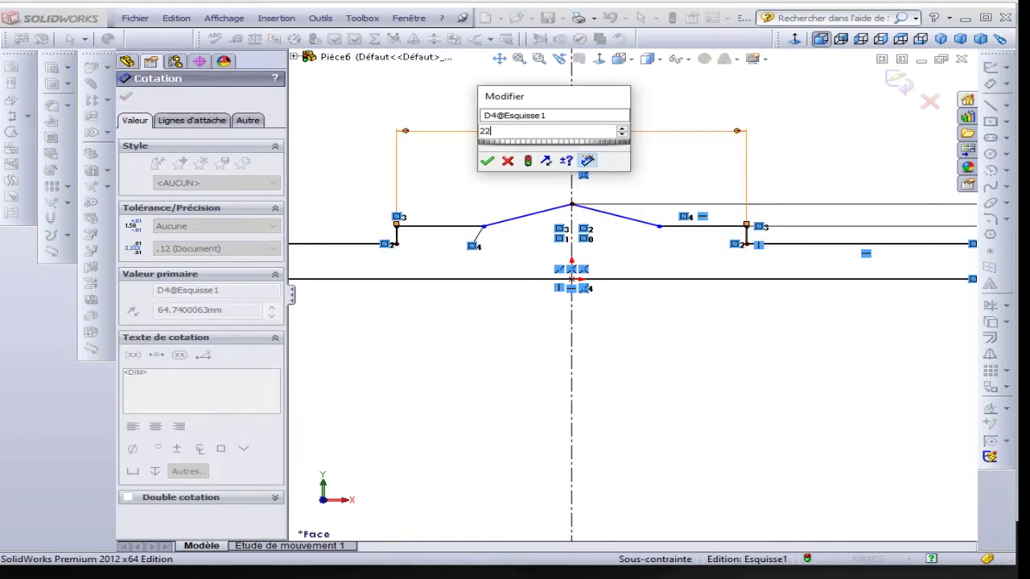
key(Return)
Dimension the overall width between the end edges as 50 mm and exit Smart Dimension
scroll(568, 191, up, 3)
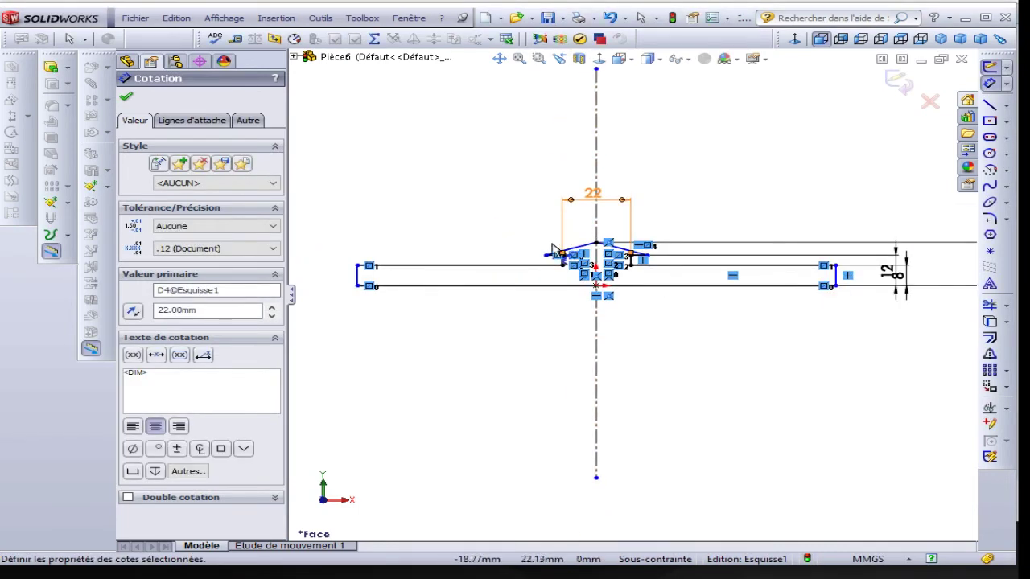
scroll(395, 280, up, 2)
scroll(378, 287, down, 3)
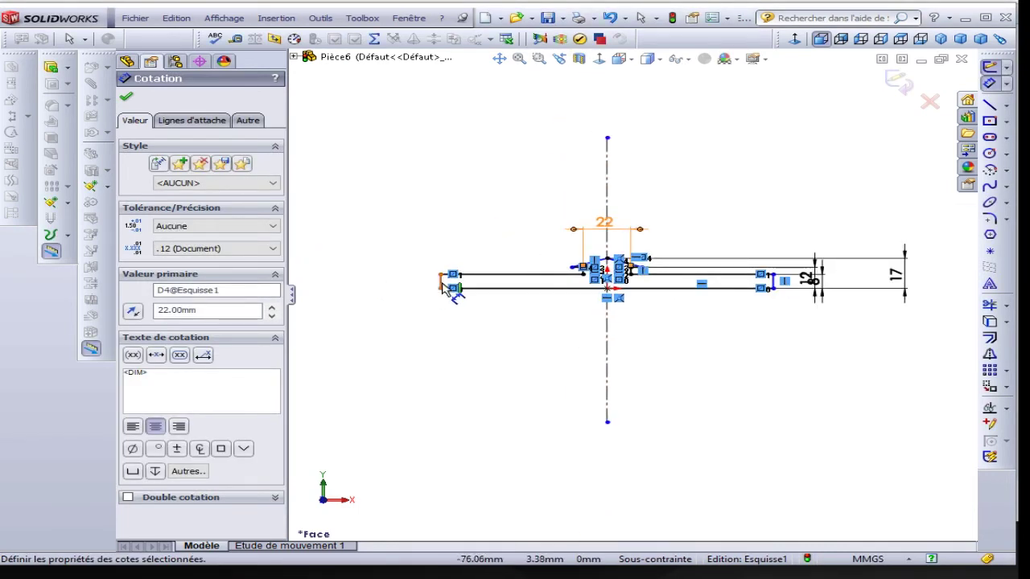
click(442, 283)
scroll(776, 288, down, 2)
scroll(772, 287, down, 2)
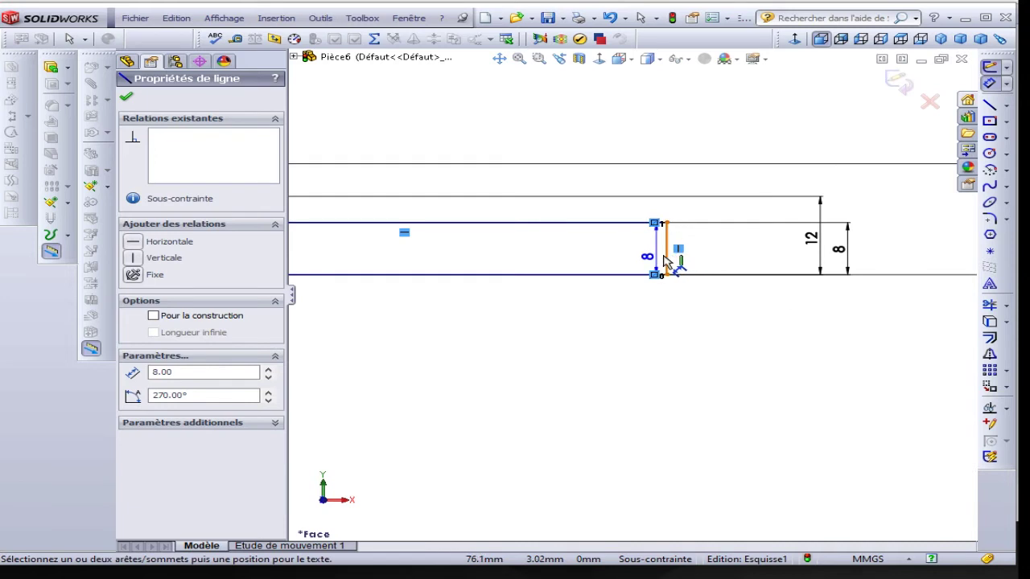
click(670, 261)
scroll(386, 349, up, 3)
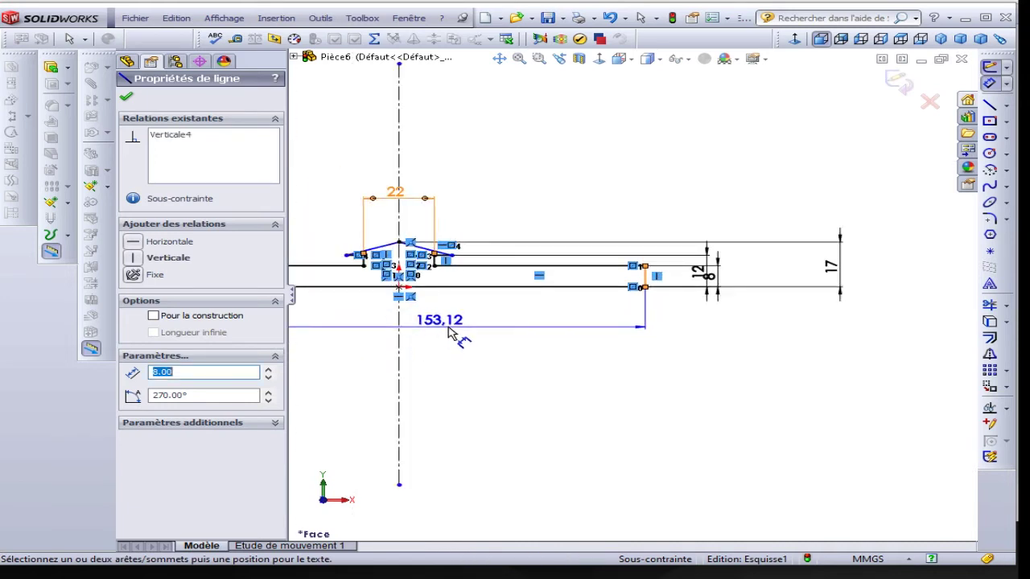
click(449, 330)
key(Return)
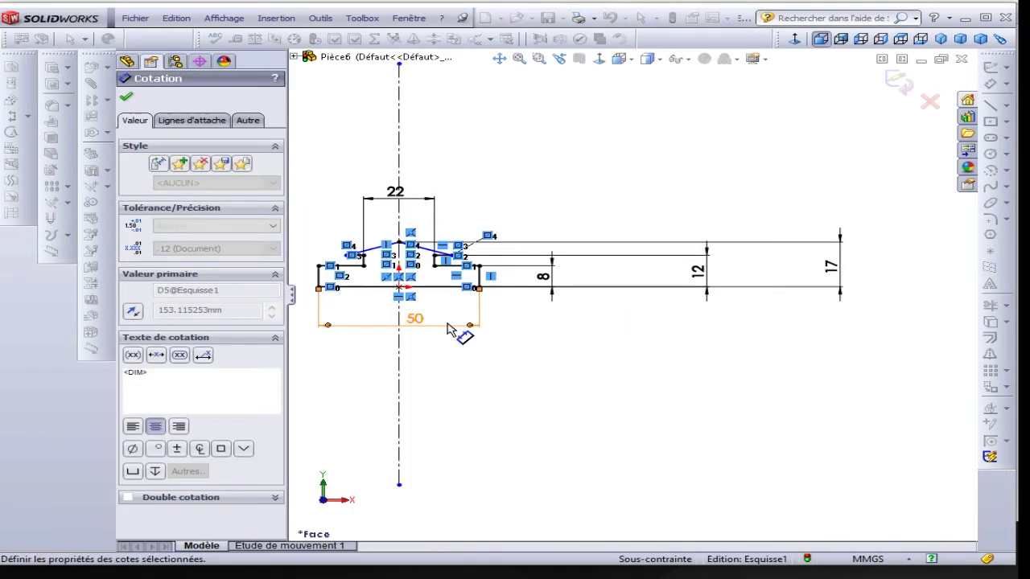
scroll(418, 265, down, 2)
scroll(498, 257, down, 2)
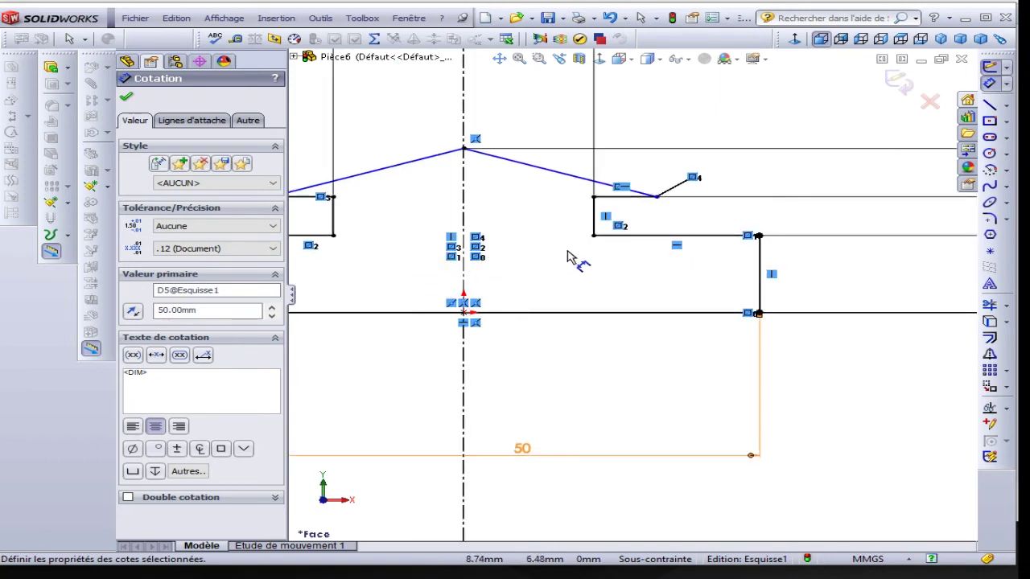
click(994, 84)
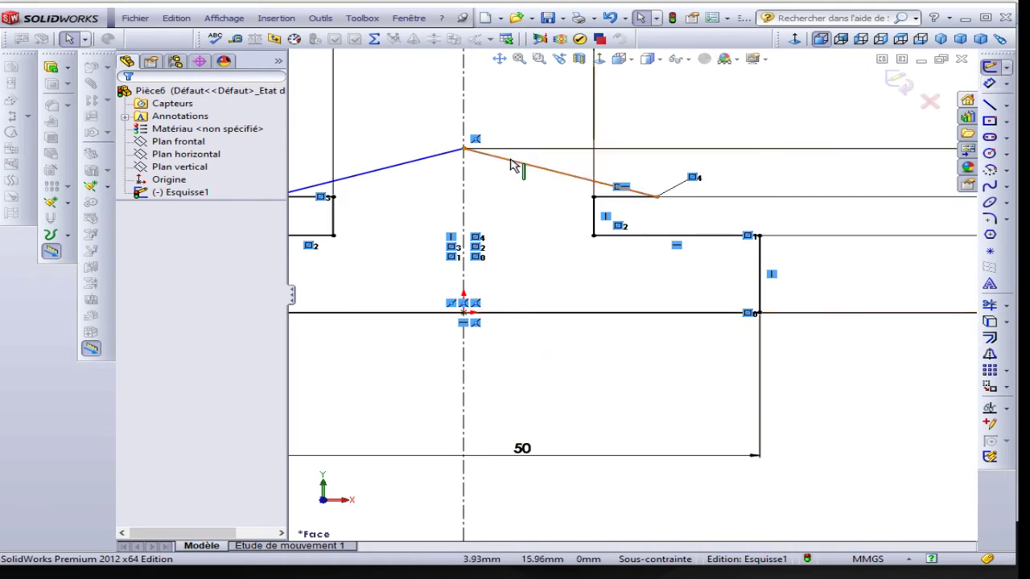
Dimension the peak angle between the two sloped edges as 90°
key(l)
key(alt+Tab)
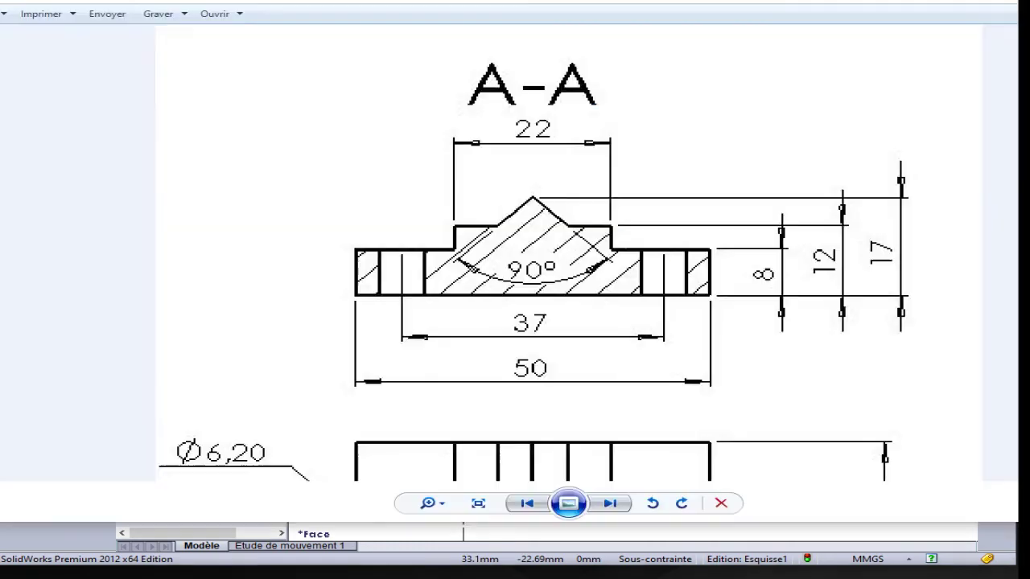
key(alt+Tab)
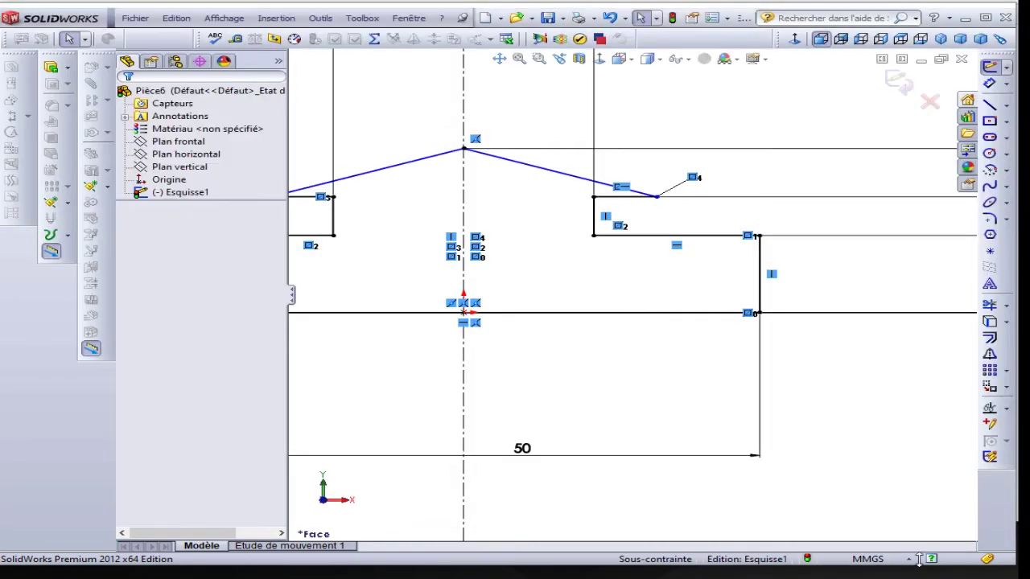
click(990, 85)
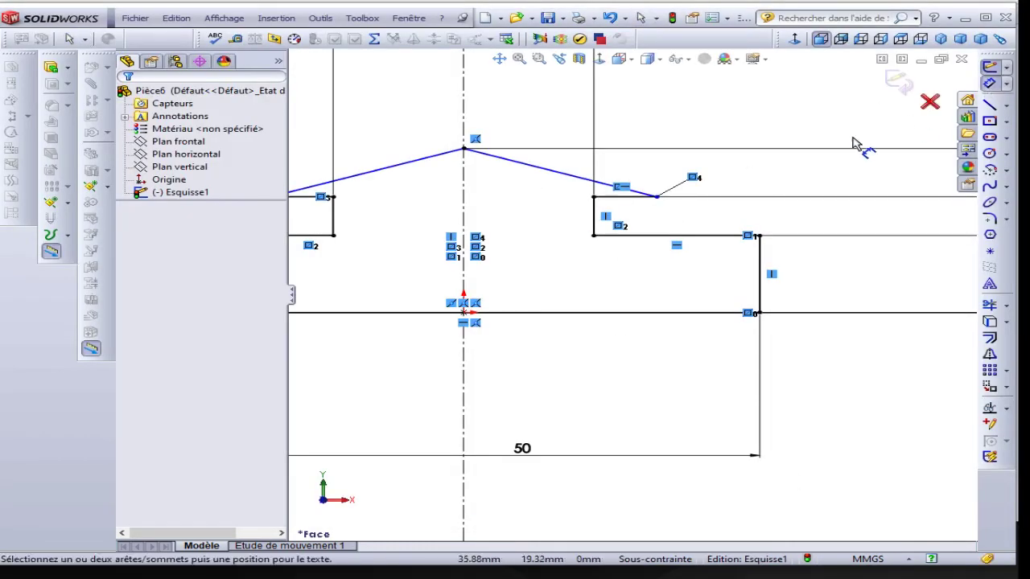
click(378, 171)
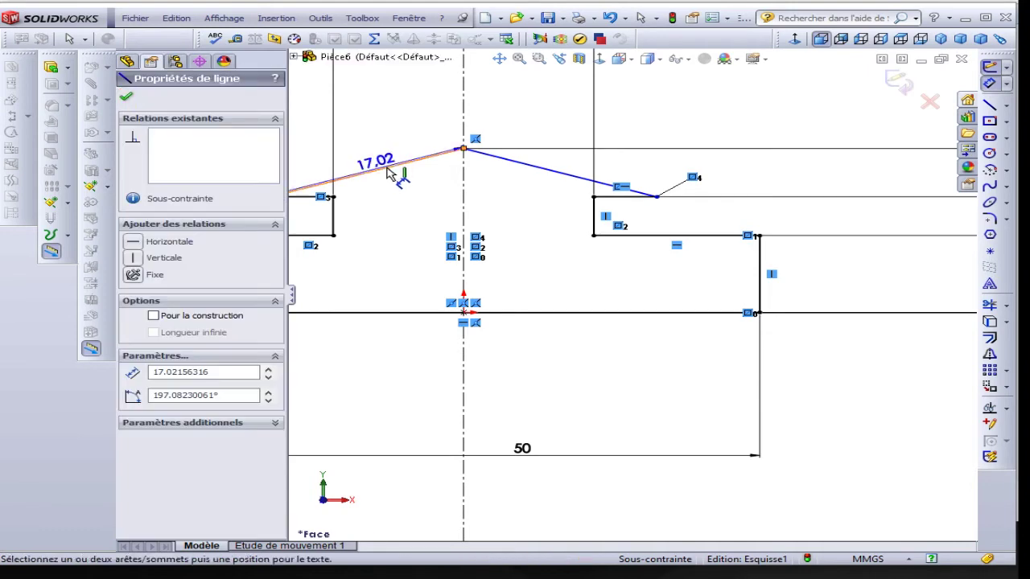
click(539, 168)
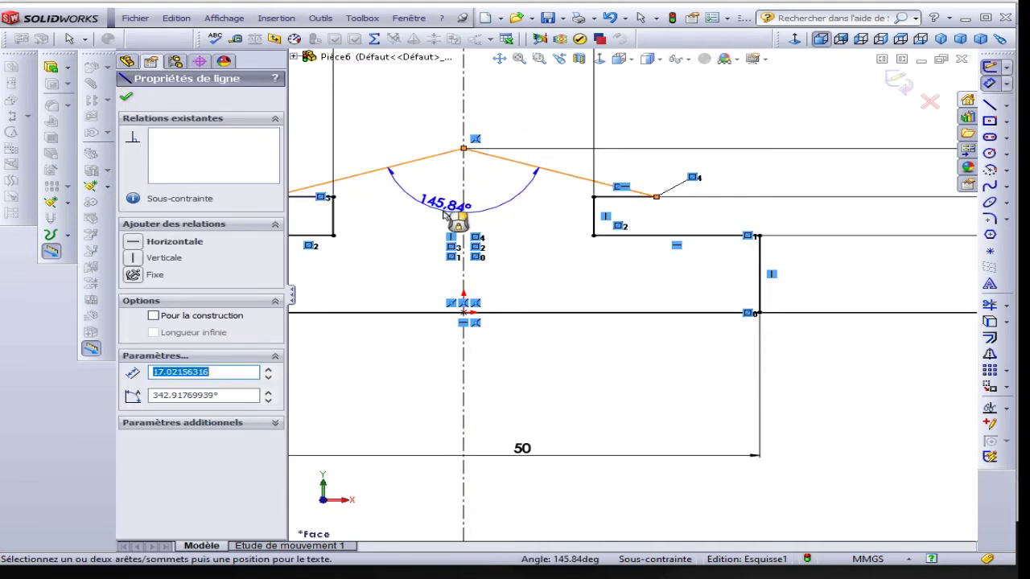
click(441, 211)
text(90)
key(Return)
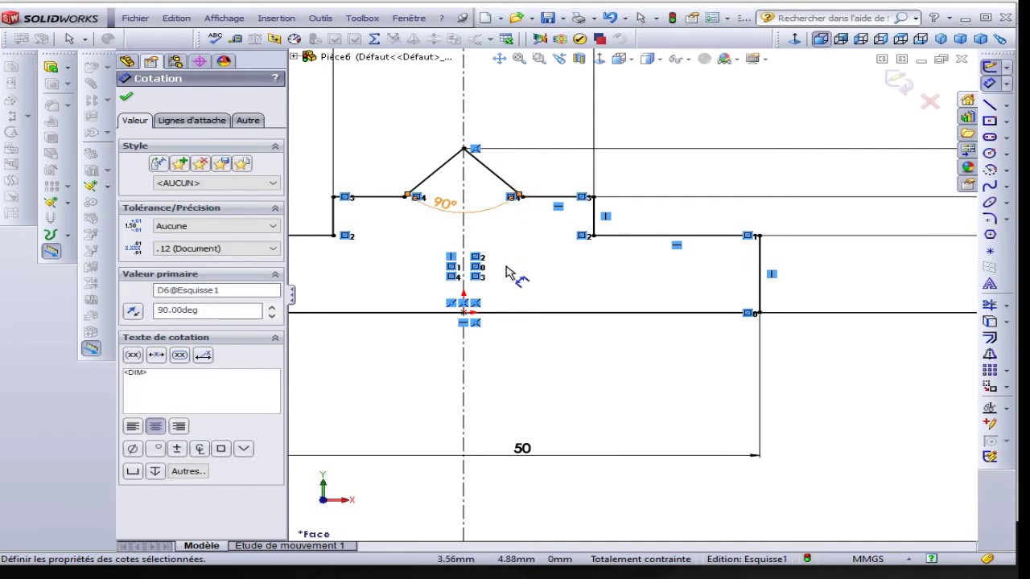
Move the 12, 22 and 50 dimensions closer to the profile, then bring up the reference drawing
key(f)
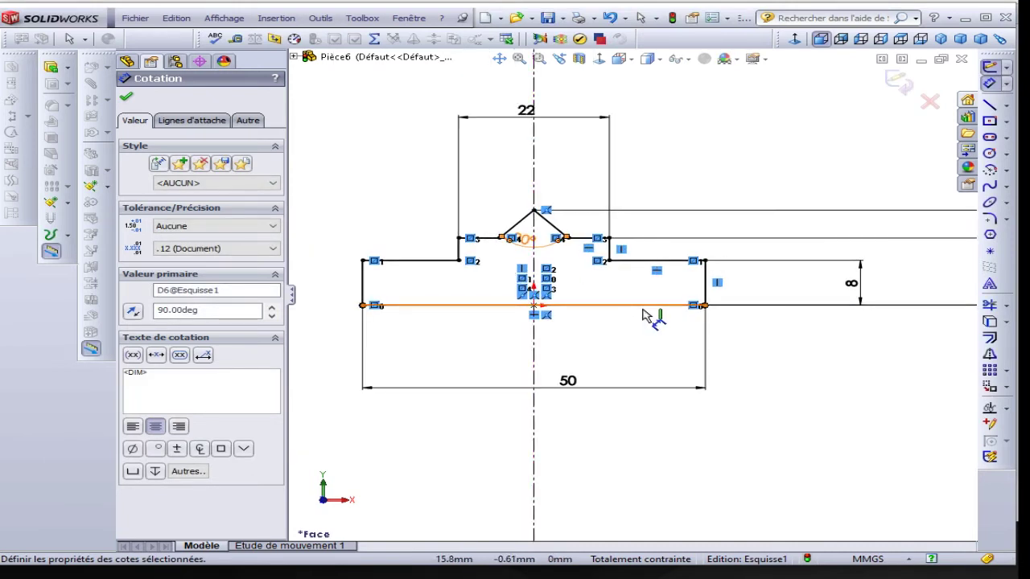
scroll(698, 178, up, 2)
scroll(698, 178, up, 1)
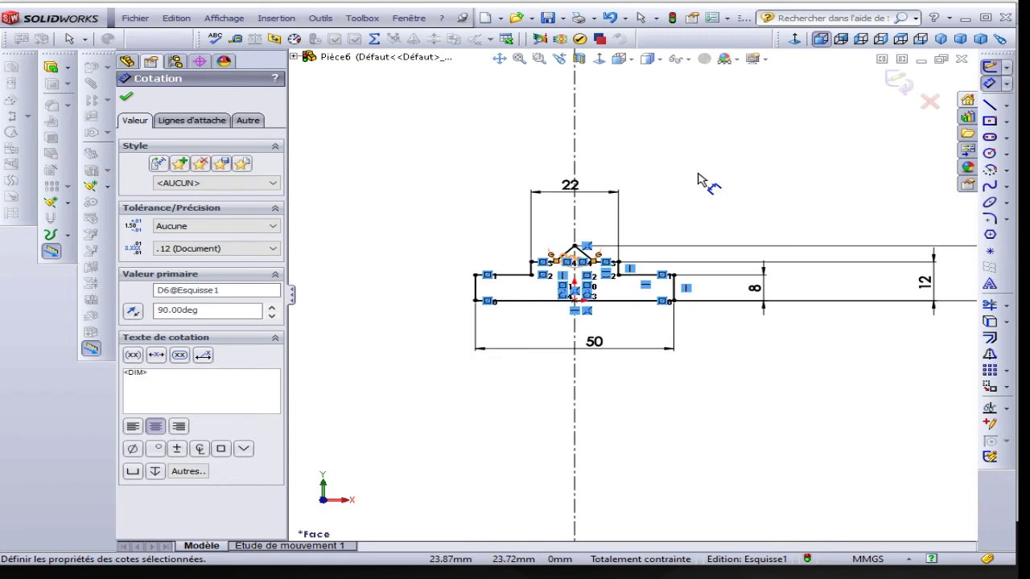
mouse_move(929, 291)
mouse_down()
mouse_move(770, 294)
mouse_move(811, 303)
mouse_up()
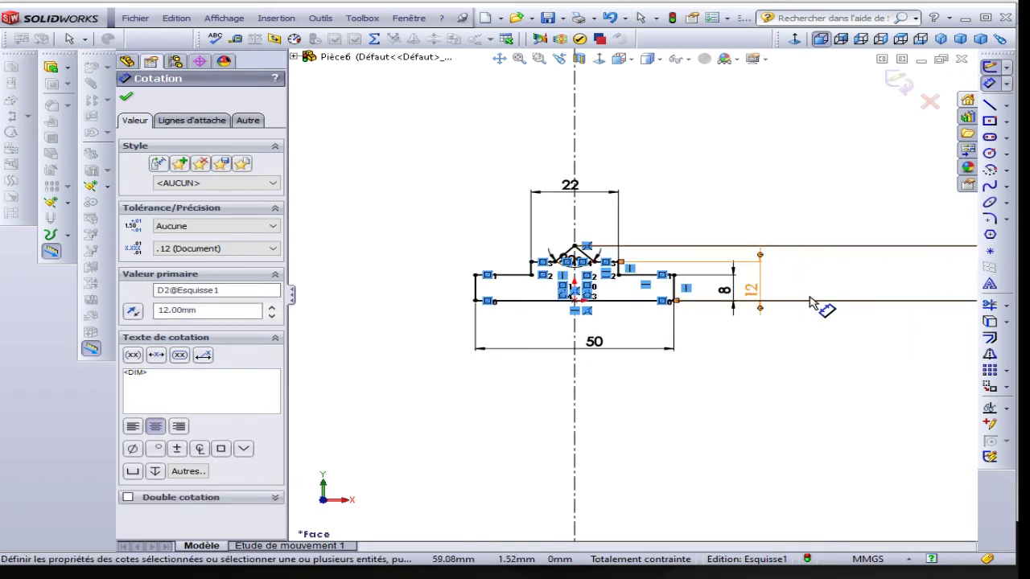
scroll(811, 303, up, 2)
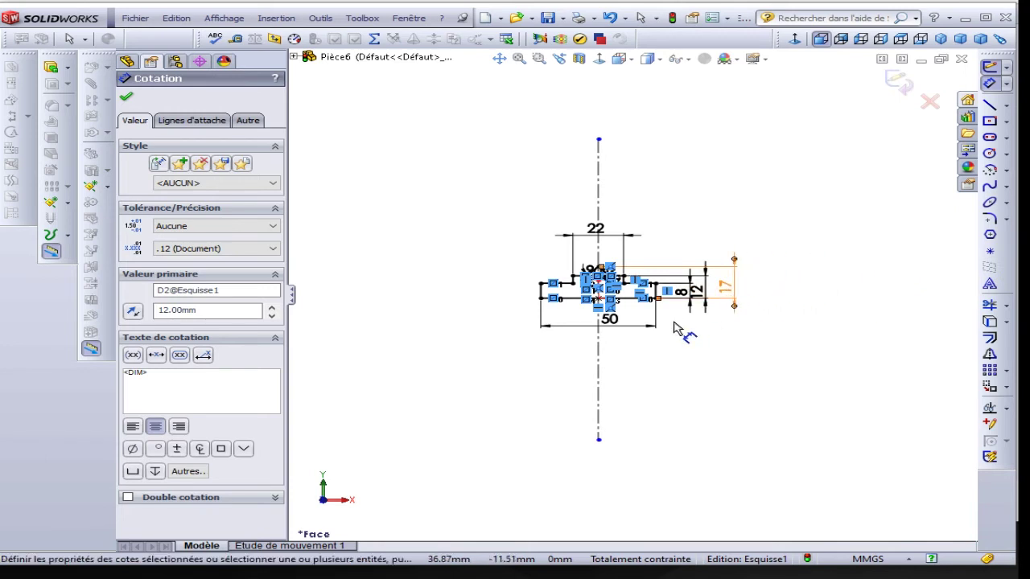
scroll(650, 329, down, 2)
scroll(652, 329, down, 1)
scroll(651, 330, up, 2)
scroll(505, 100, up, 1)
key(Escape)
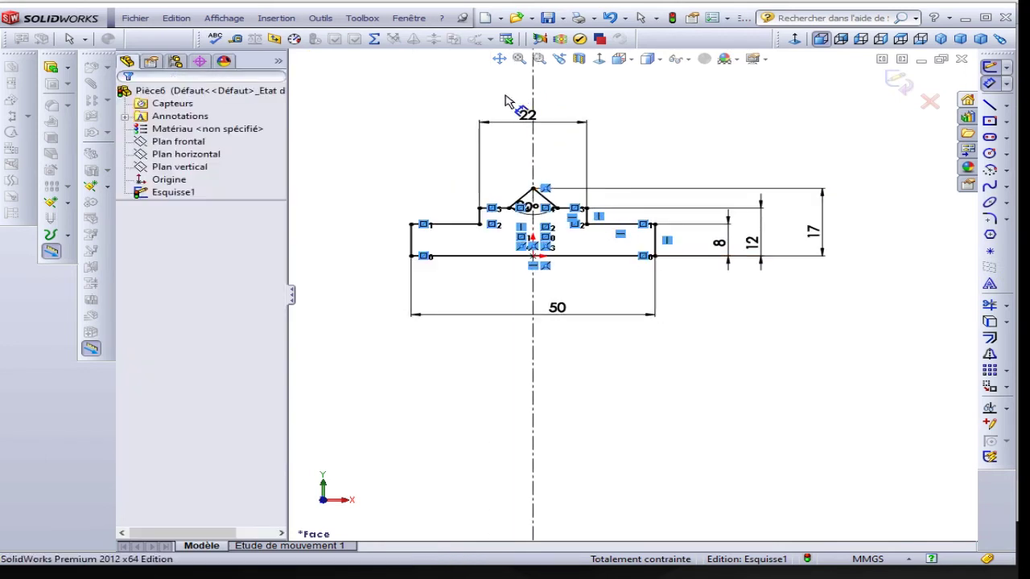
drag(527, 114, 533, 160)
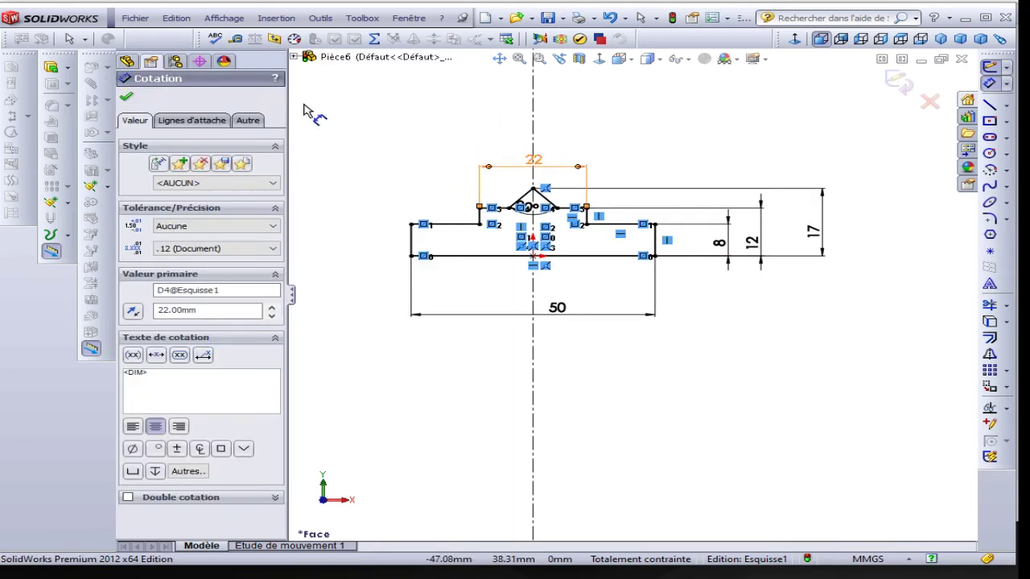
key(Escape)
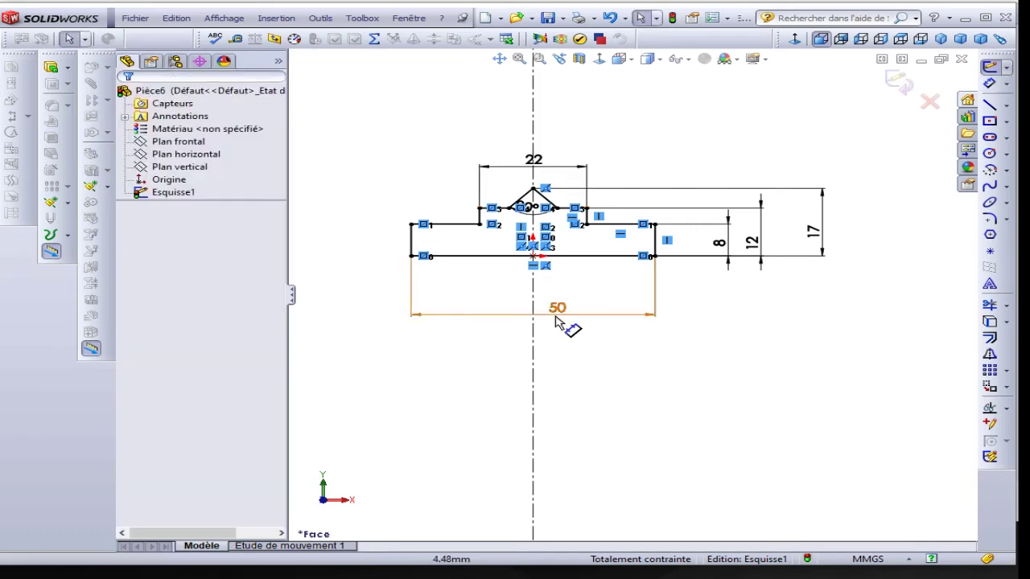
drag(555, 320, 535, 287)
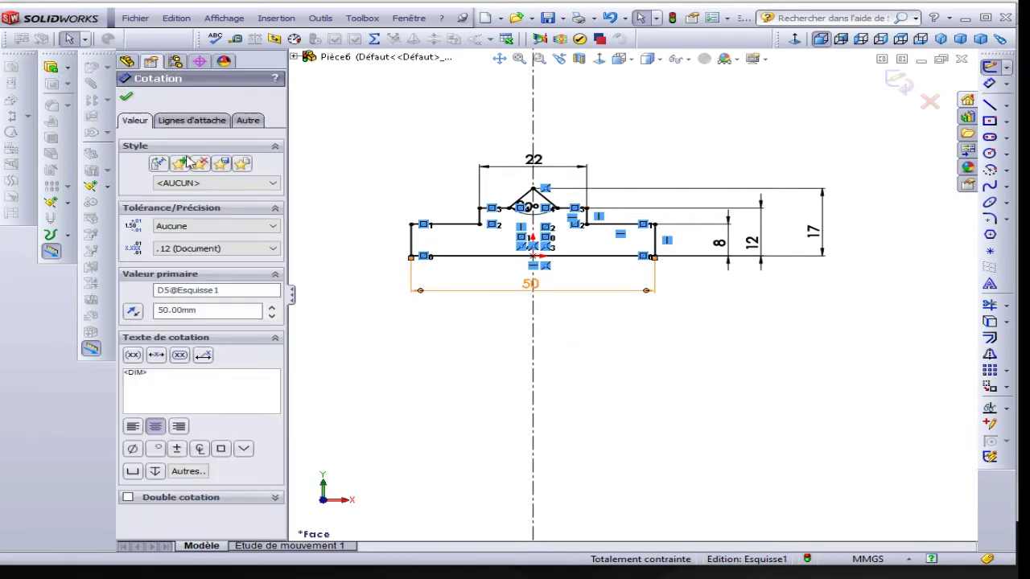
key(alt+Tab)
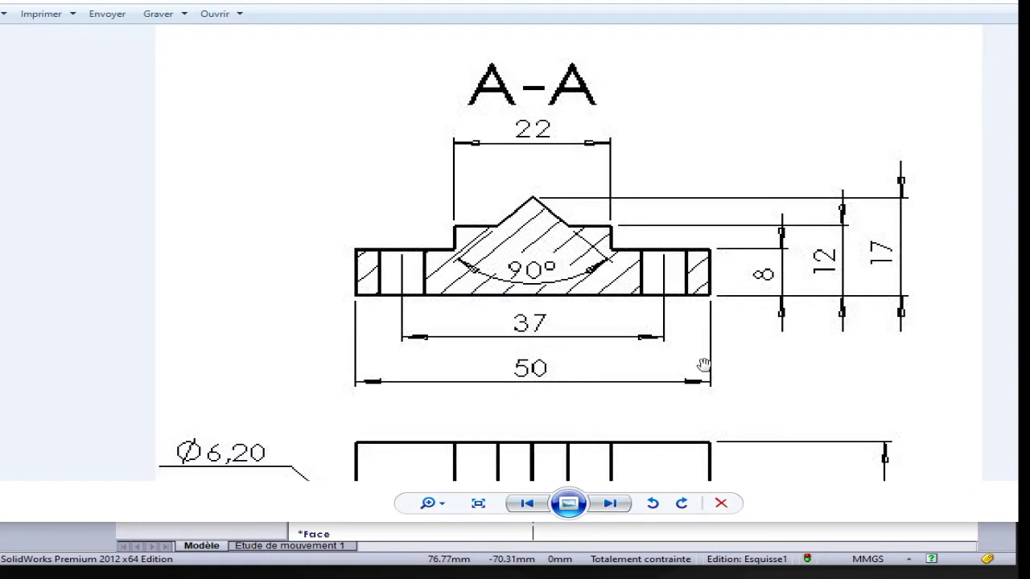
Zoom out to view the whole reference drawing with both views, then return to SolidWorks
scroll(703, 365, down, 2)
scroll(706, 346, down, 1)
scroll(742, 379, down, 1)
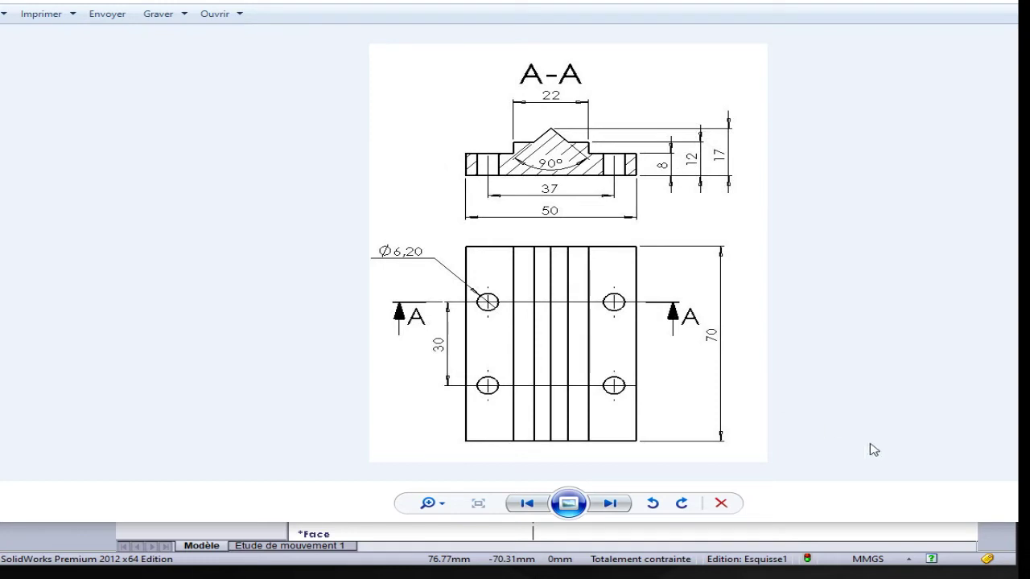
key(alt+Tab)
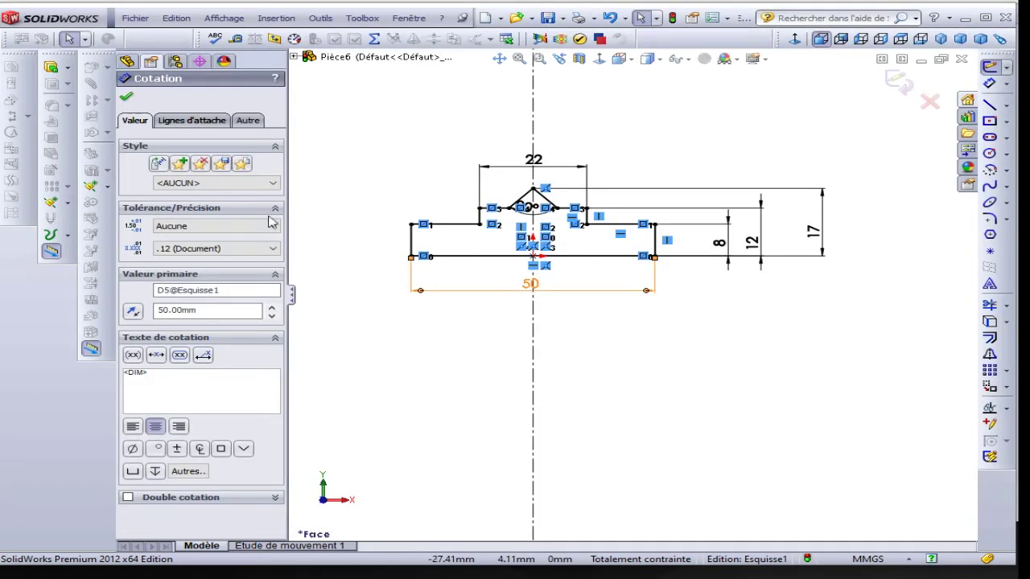
Extrude the profile 70 mm with the Mid Plane (Plan milieu) end condition
click(47, 69)
text(7)
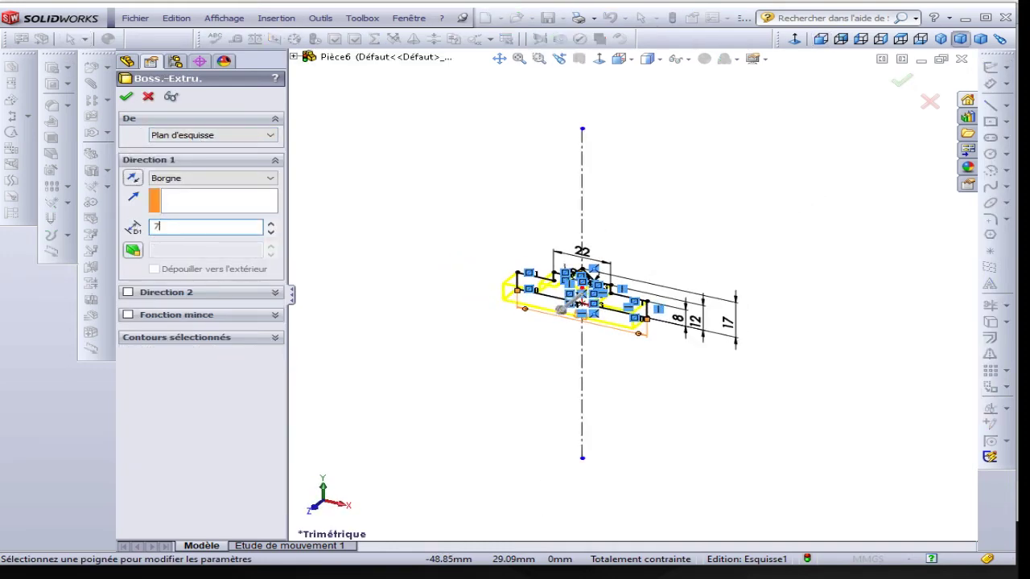
text(0)
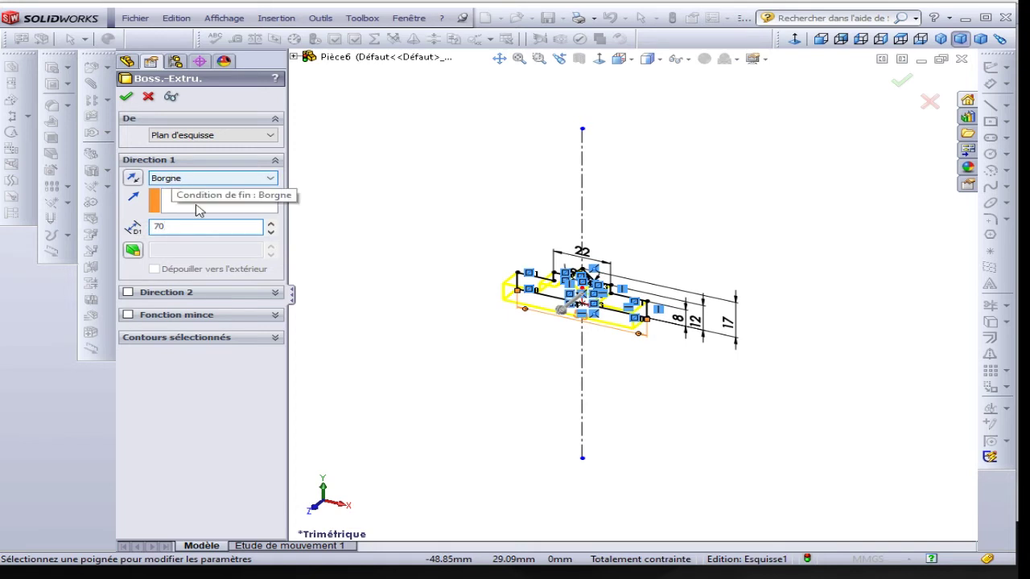
key(Return)
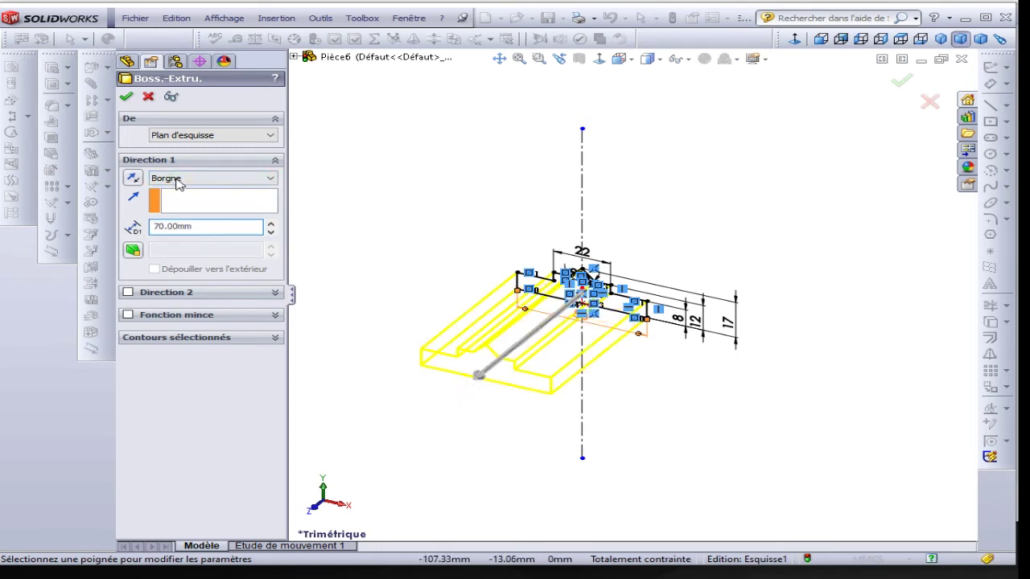
click(179, 184)
click(169, 237)
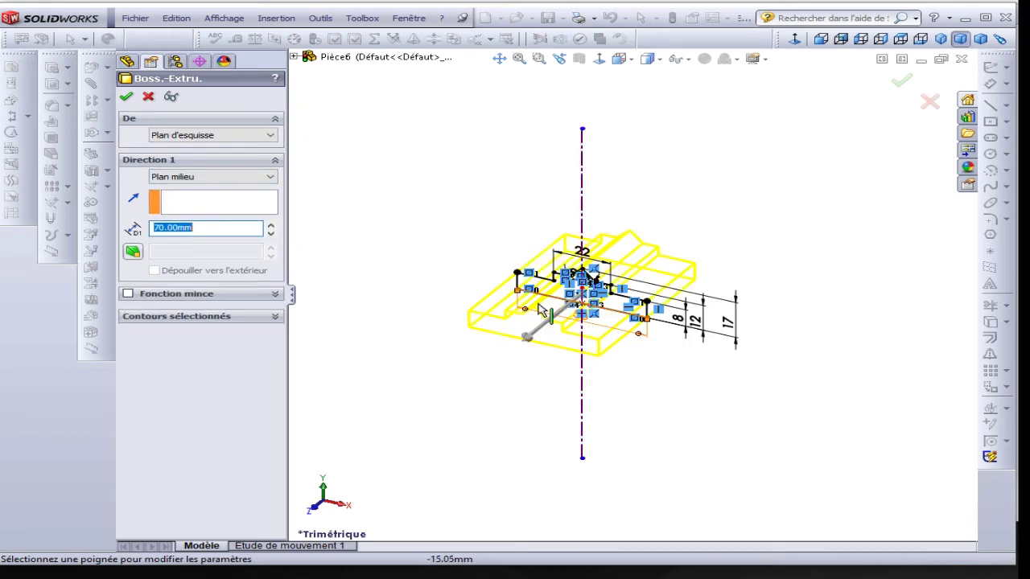
mouse_move(767, 223)
middle_down()
mouse_move(742, 221)
mouse_move(715, 239)
middle_up()
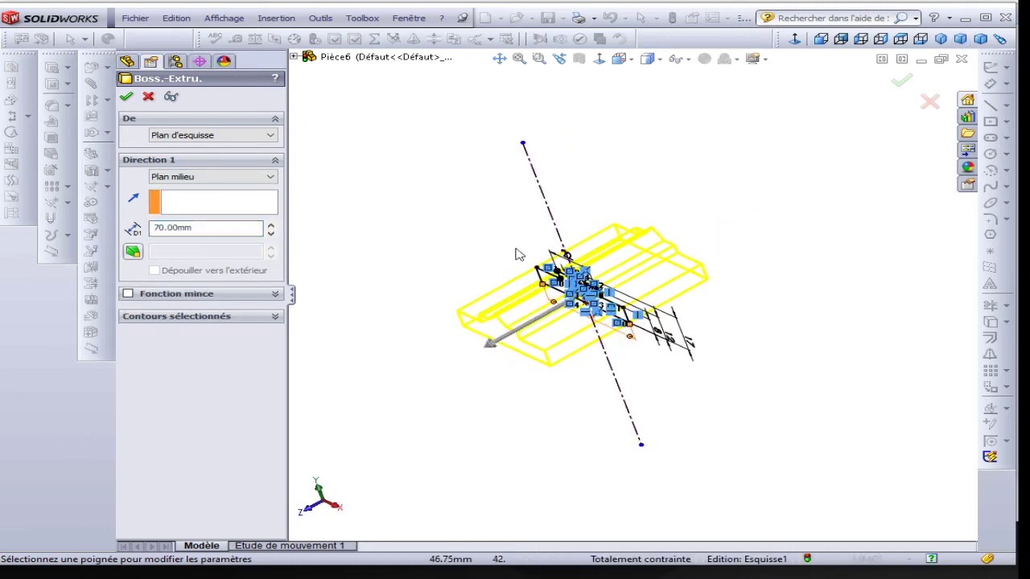
click(128, 98)
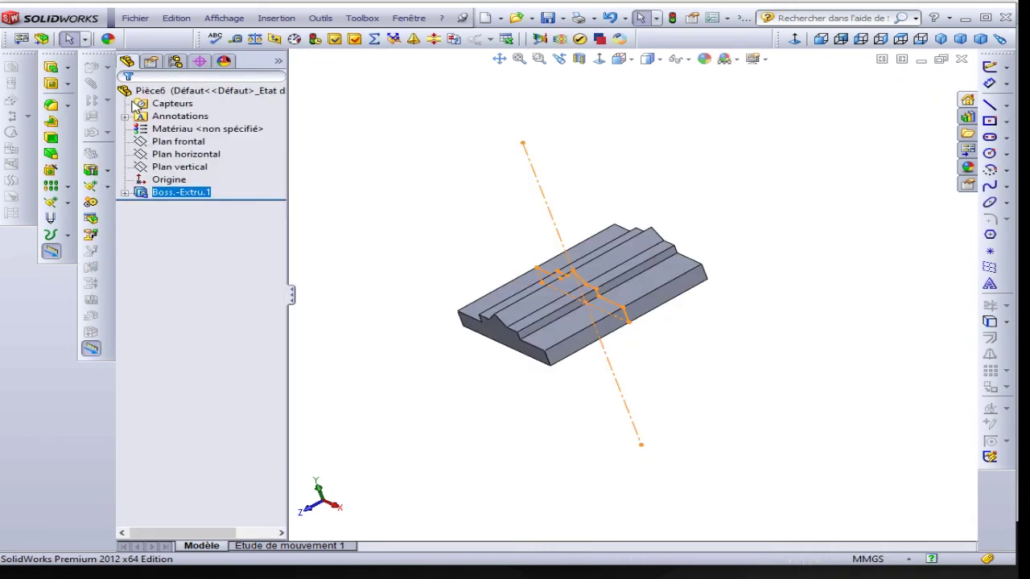
Highlight Plan frontal to see its position, then select the block's left flat face
click(177, 142)
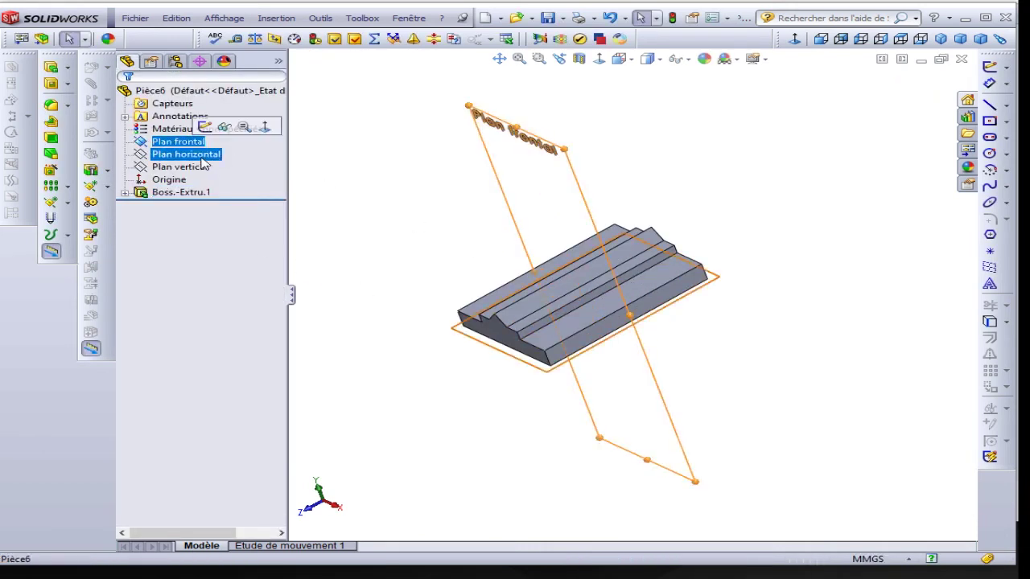
middle_drag(650, 313, 952, 384)
click(878, 534)
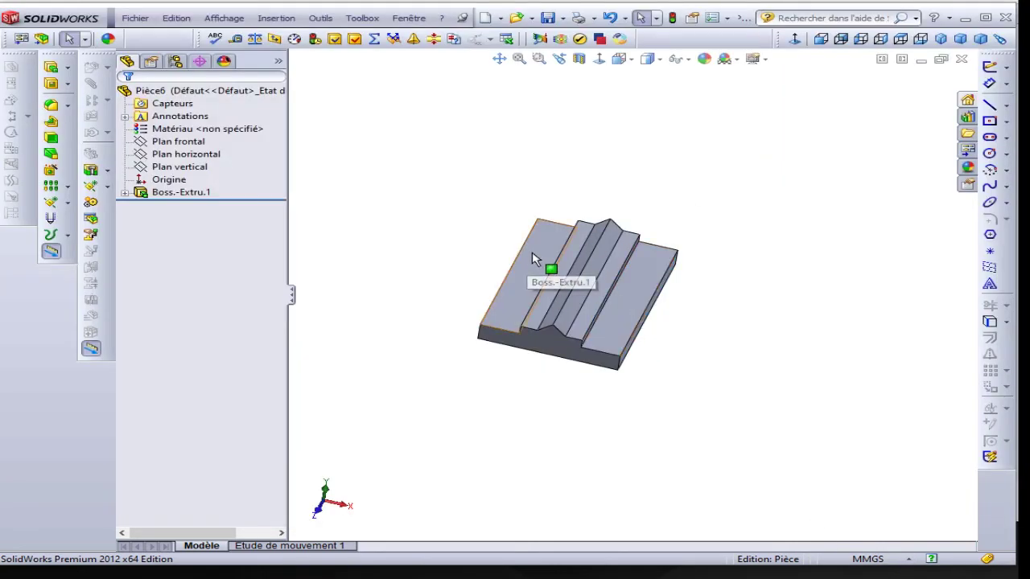
click(539, 258)
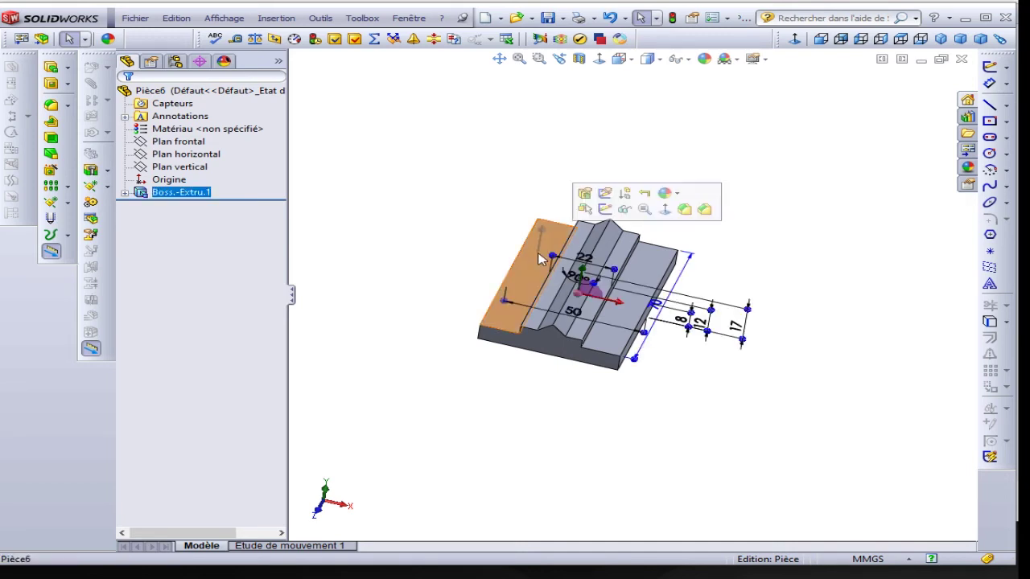
Define a Perçage hole, Ø6.2 through all (A travers tout), and place the first one on the left flat face
click(47, 169)
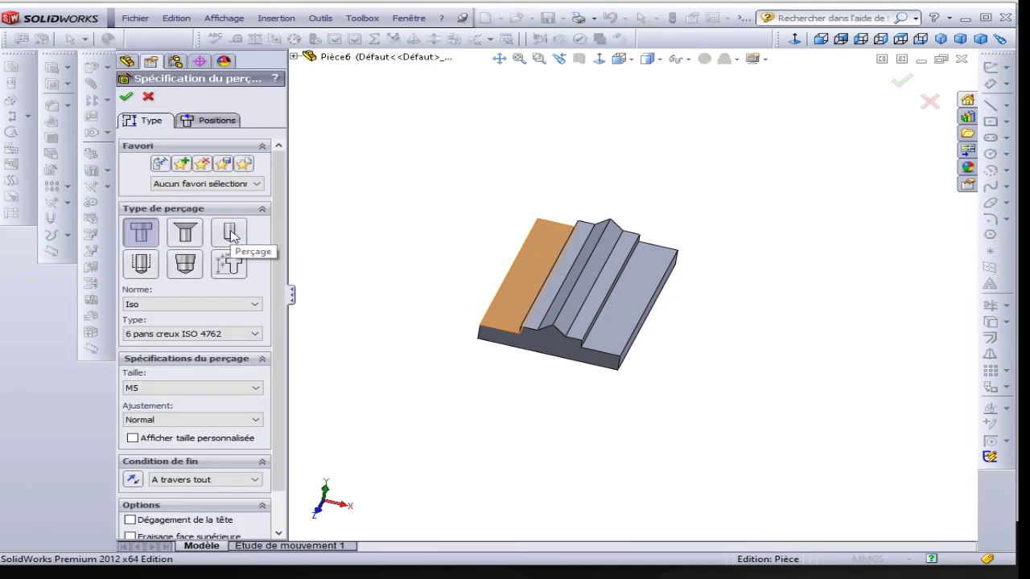
click(231, 235)
click(231, 235)
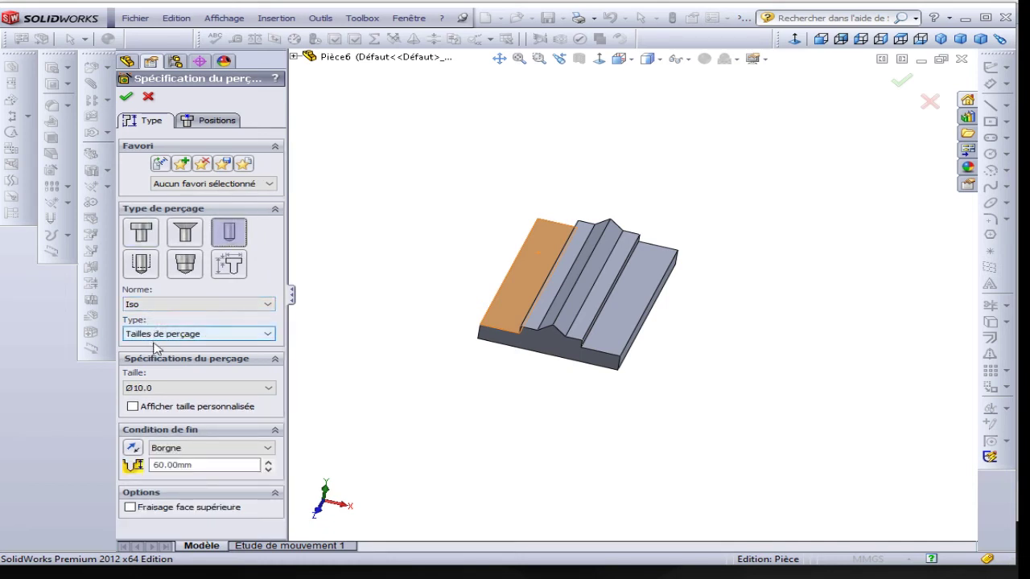
click(149, 389)
scroll(264, 465, up, 4)
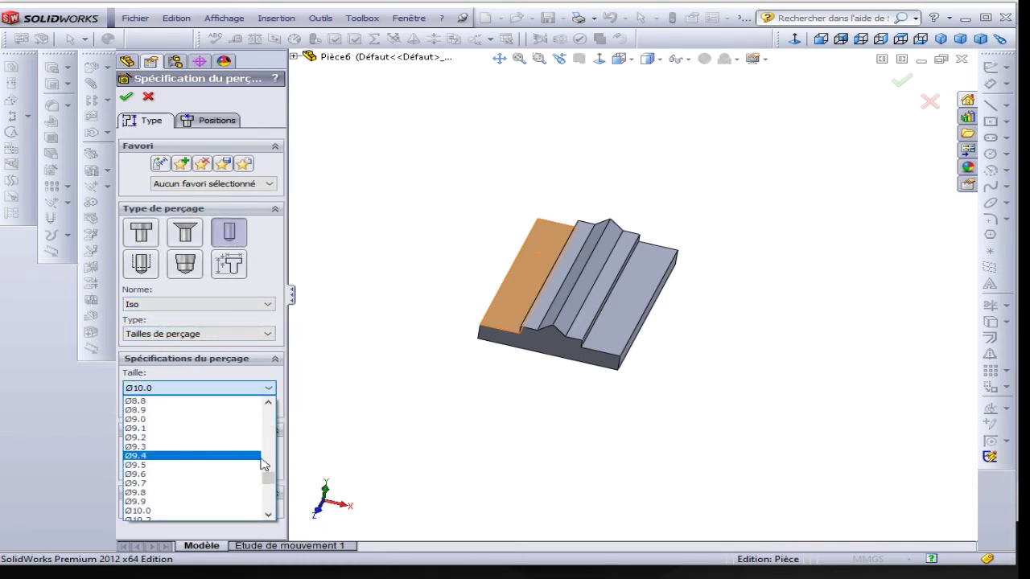
drag(271, 480, 272, 473)
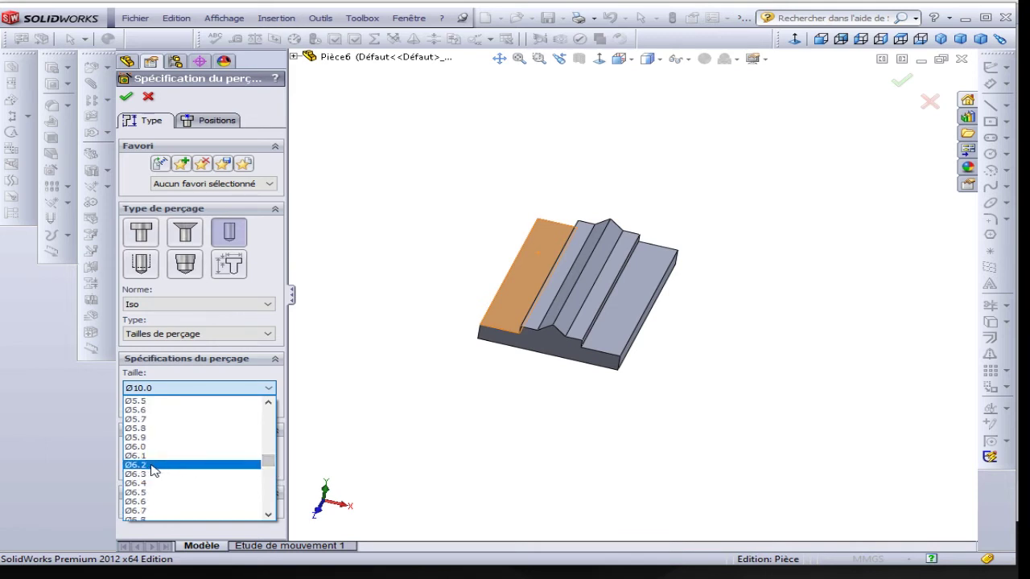
click(143, 465)
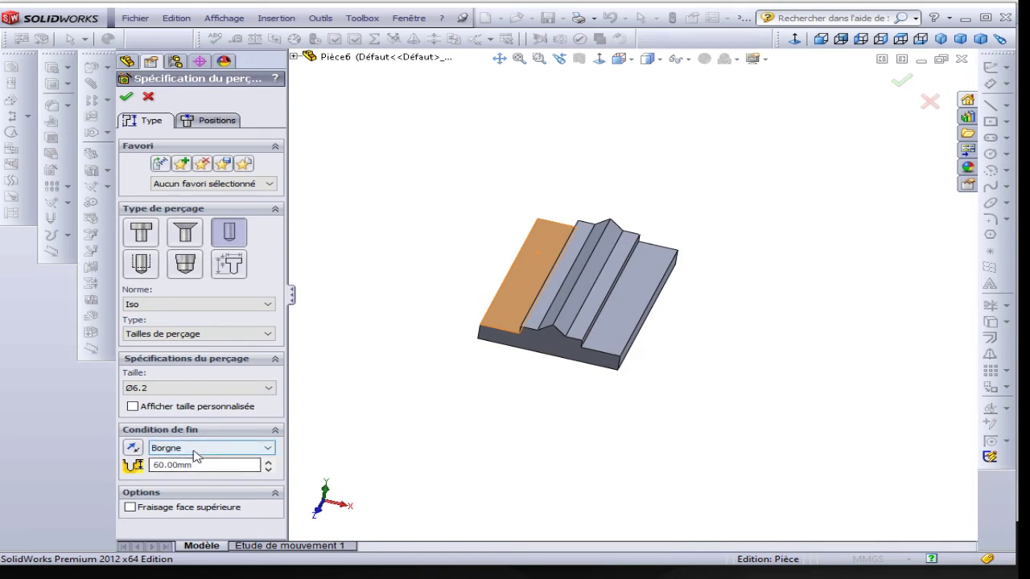
click(189, 448)
click(194, 471)
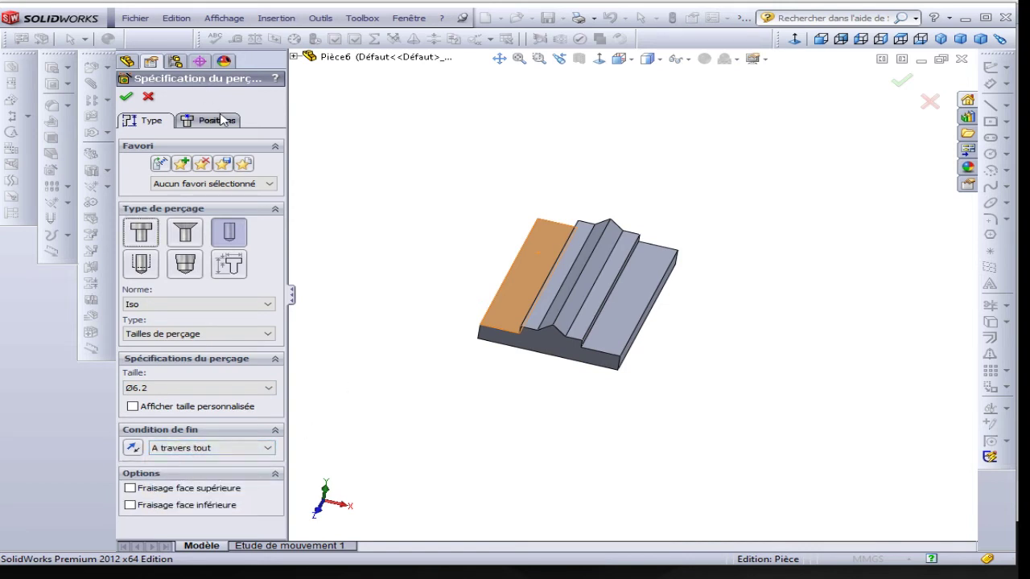
click(198, 129)
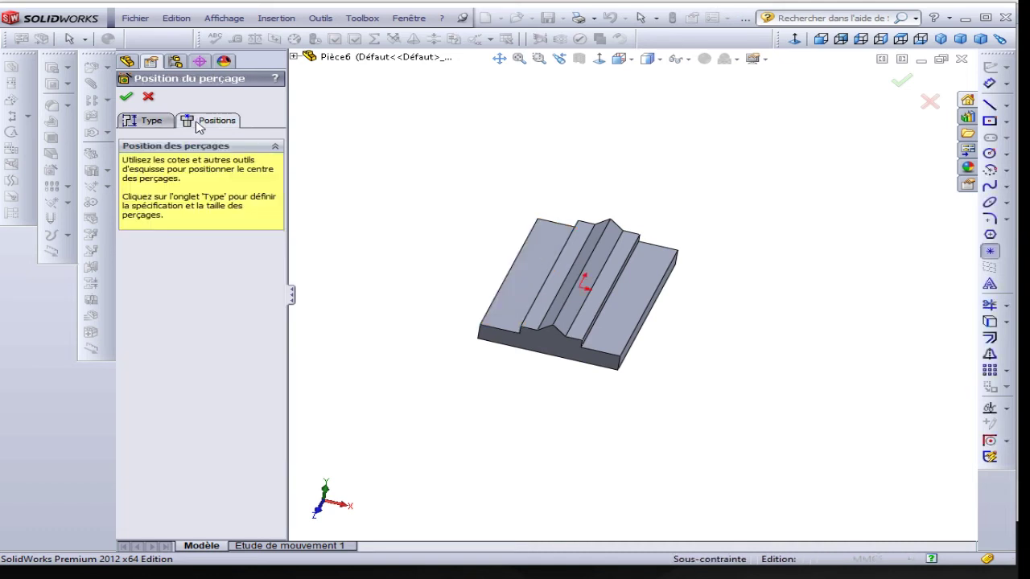
click(546, 242)
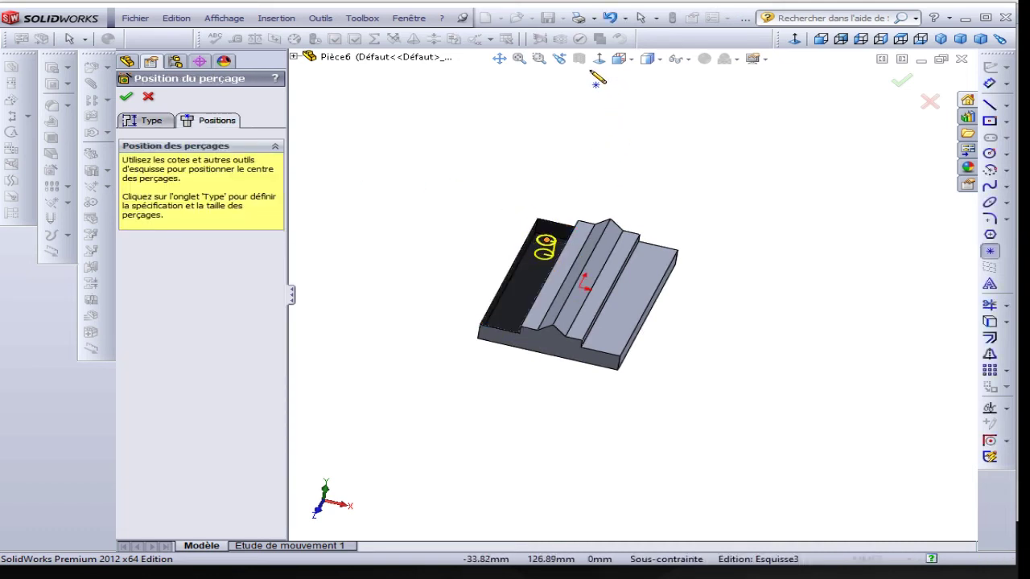
View the drilled face head-on, stop placing hole points, and zoom out to the whole face
click(599, 61)
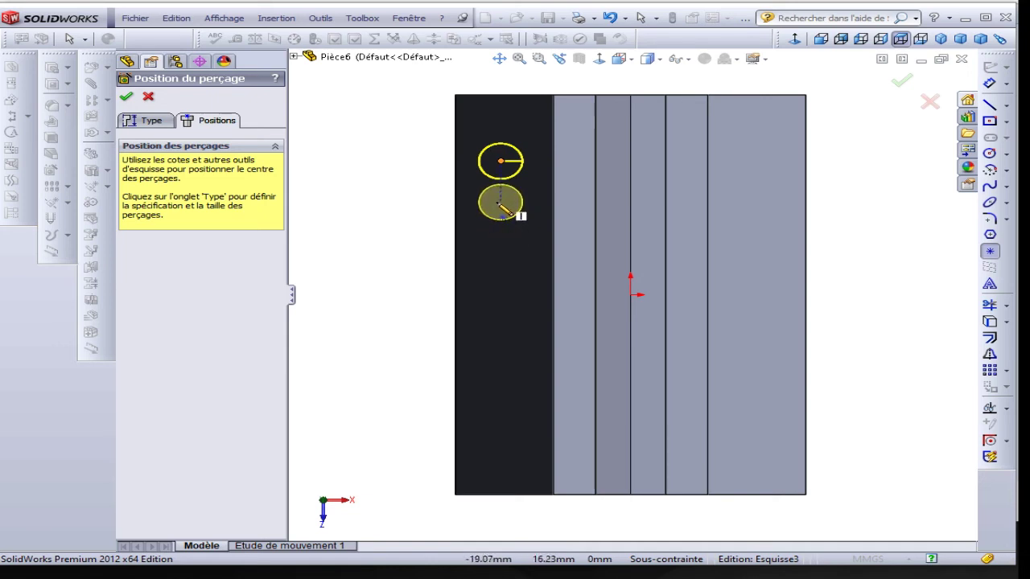
key(Escape)
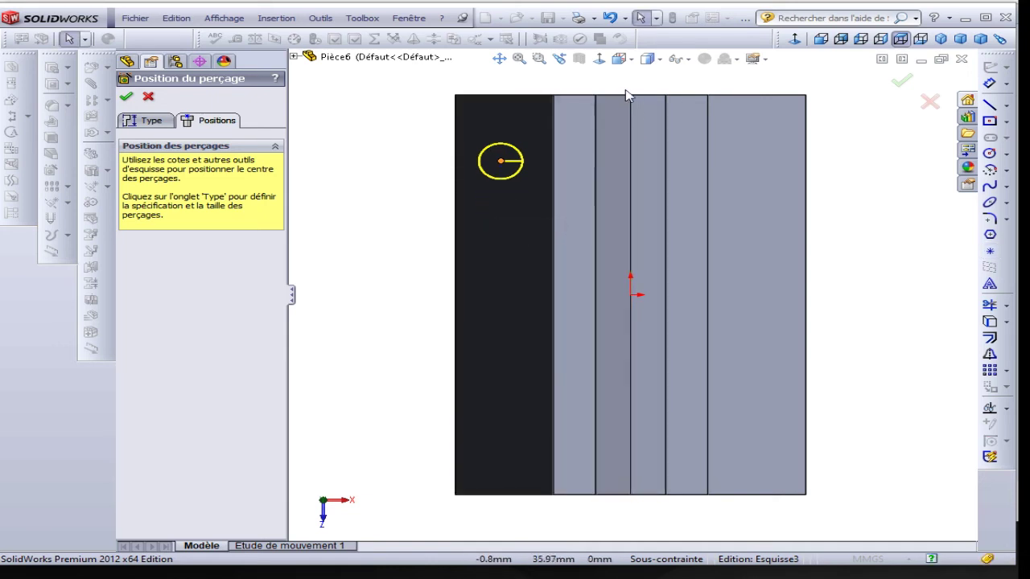
key(z)
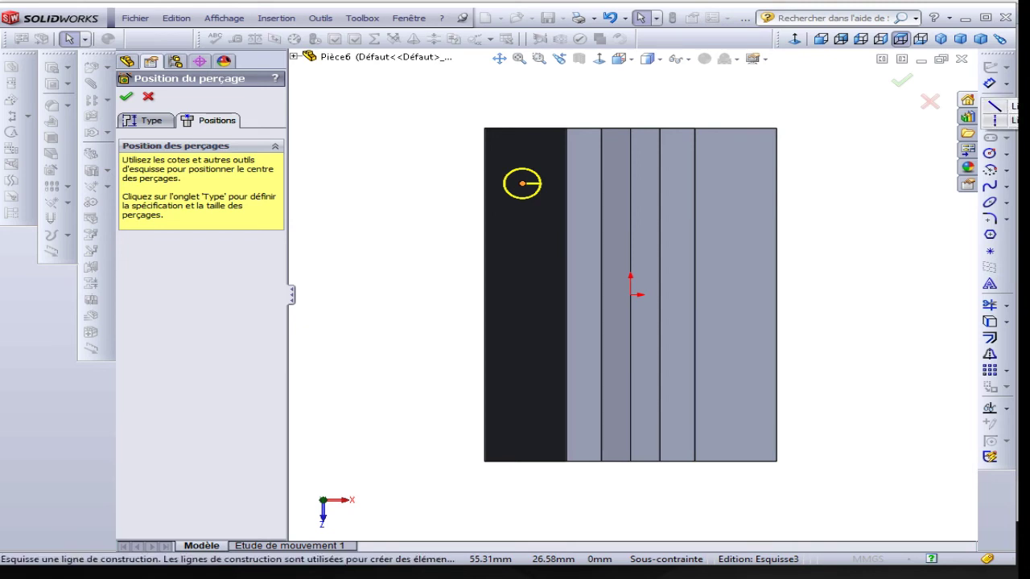
Draw a vertical construction line through the part and delete the stray short line
click(1009, 113)
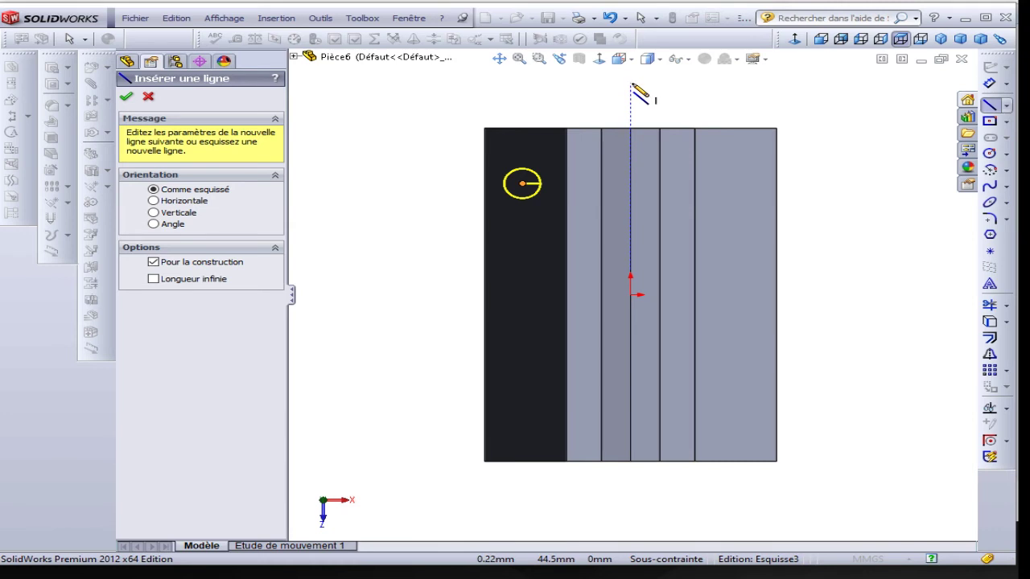
click(630, 83)
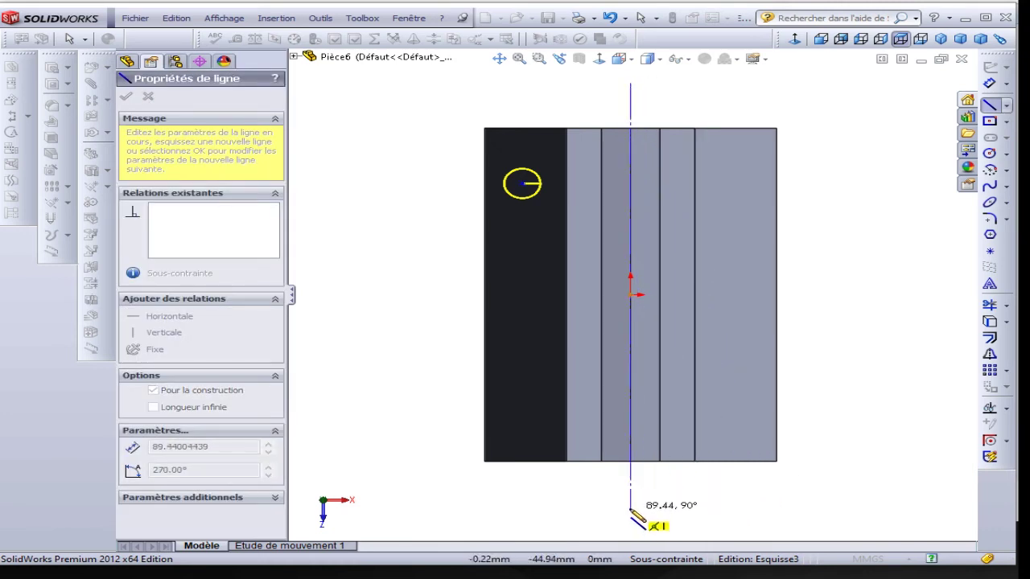
click(630, 498)
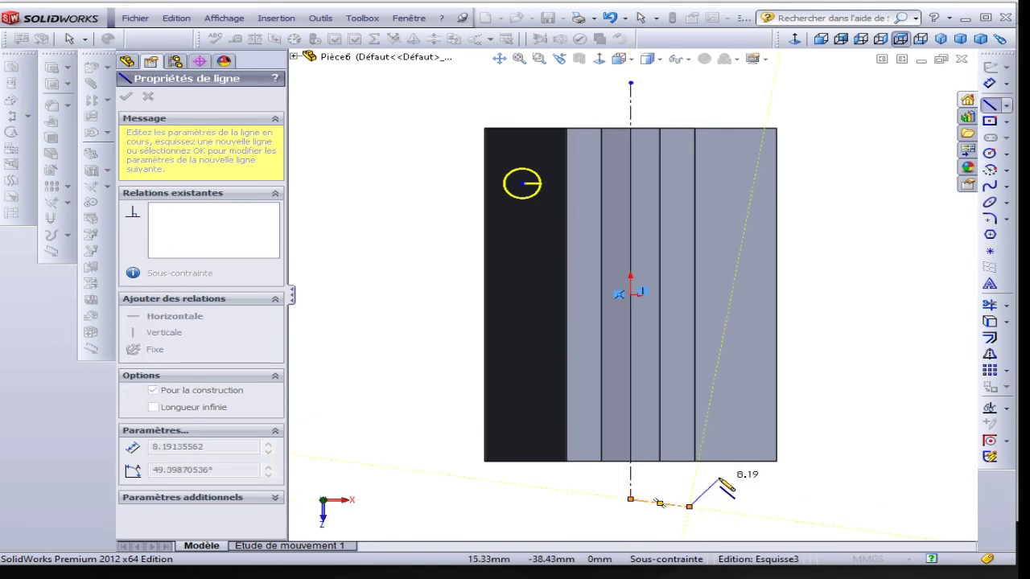
key(Escape)
key(Escape)
click(655, 509)
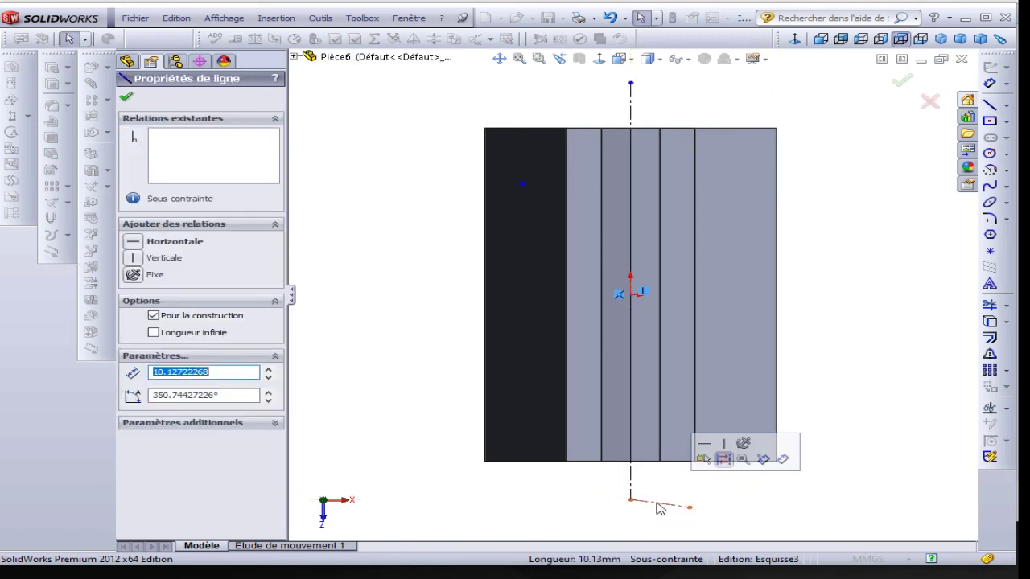
key(Delete)
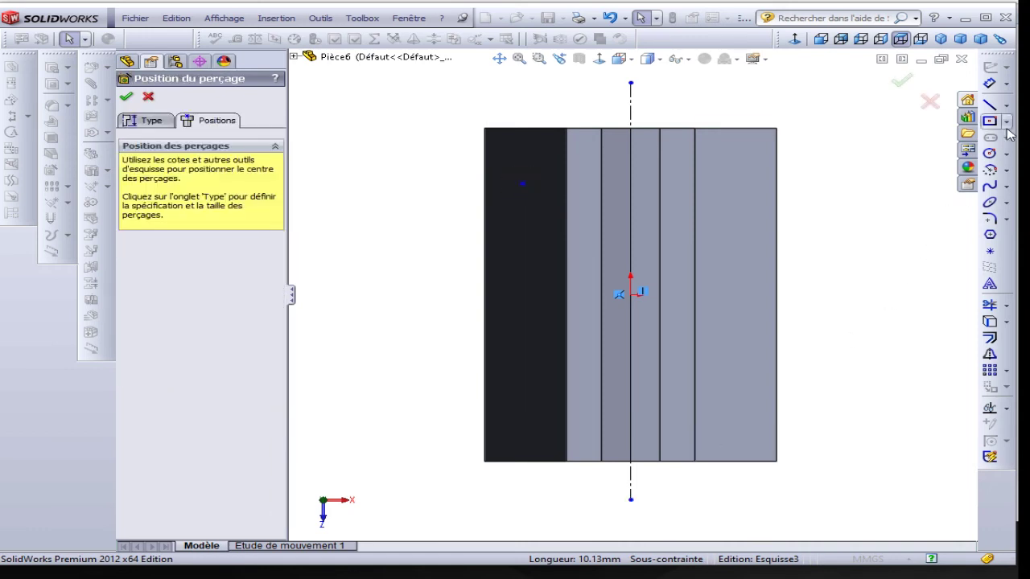
Draw a horizontal centerline through the origin from left to right of the part
click(1009, 111)
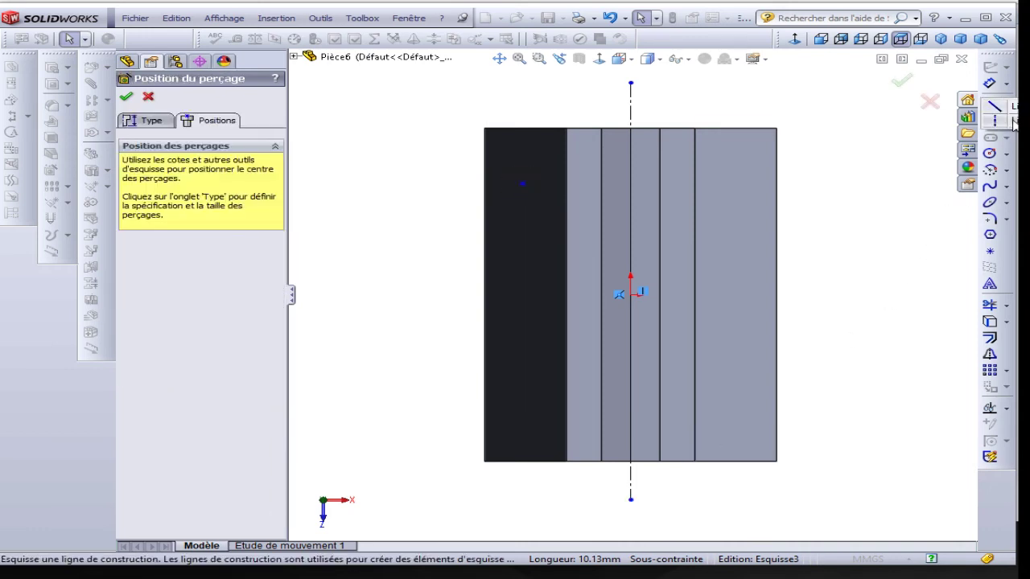
click(1010, 125)
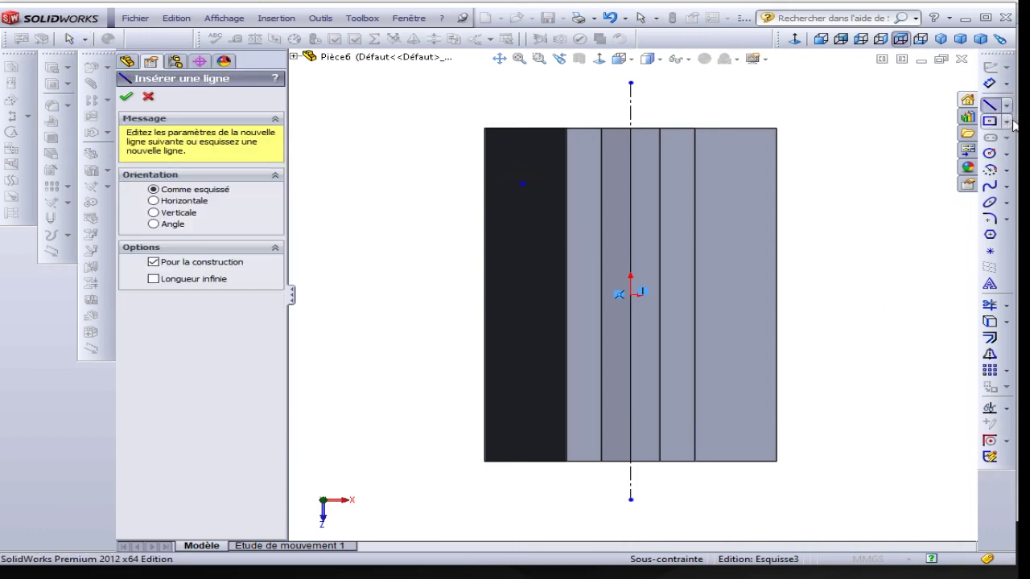
click(384, 295)
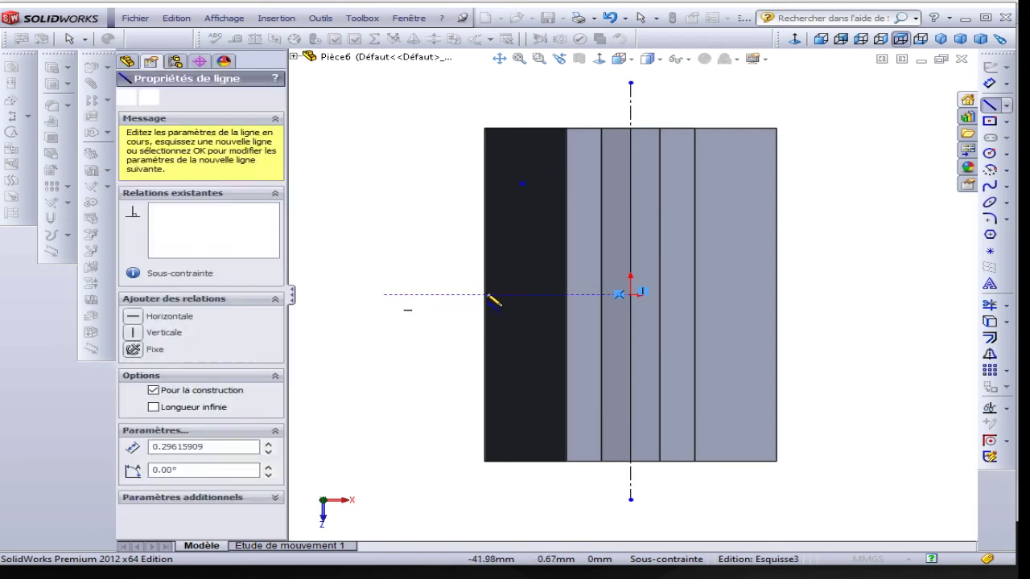
click(855, 296)
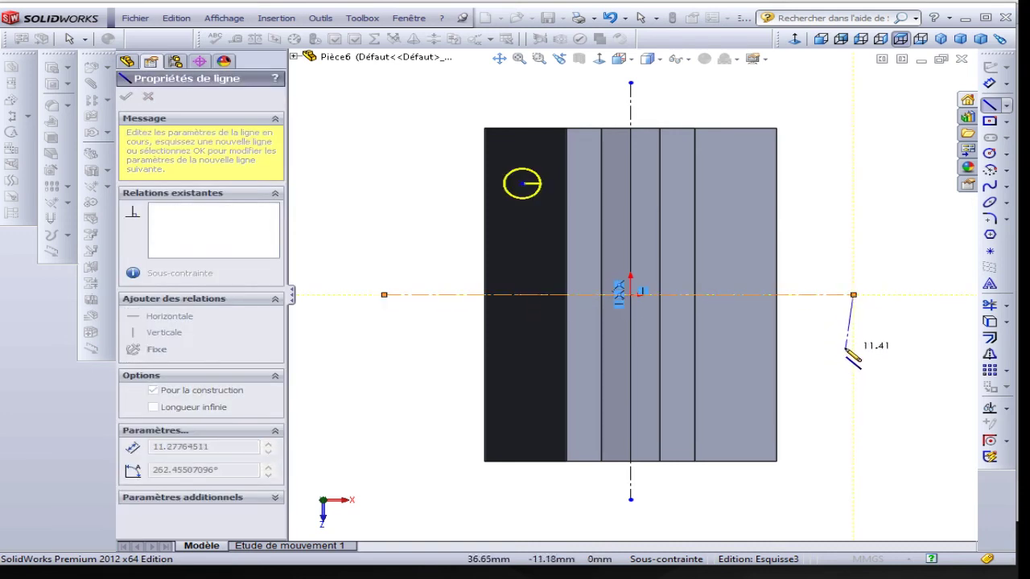
key(Escape)
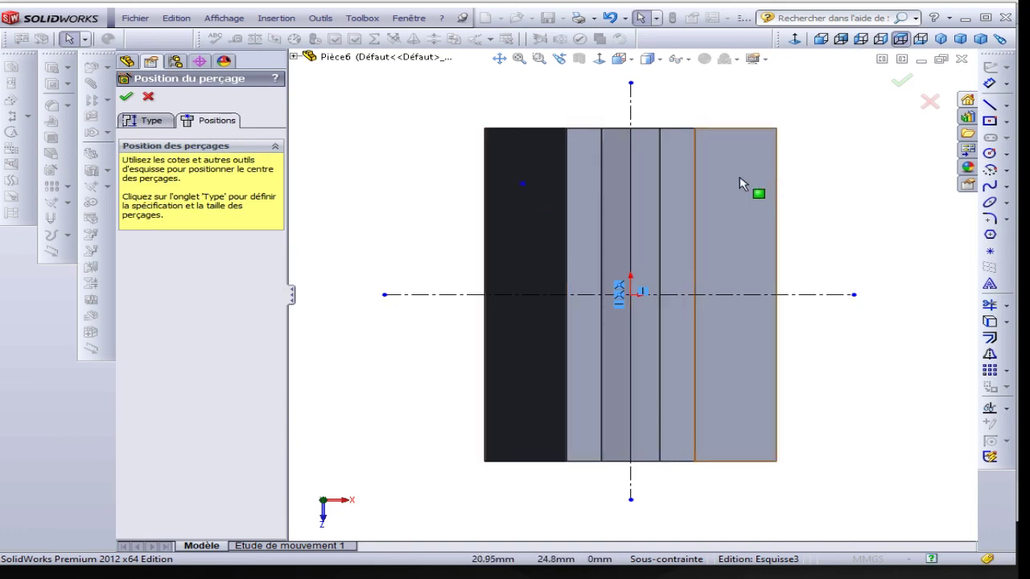
Mirror the top-left hole point across the vertical centerline
click(527, 186)
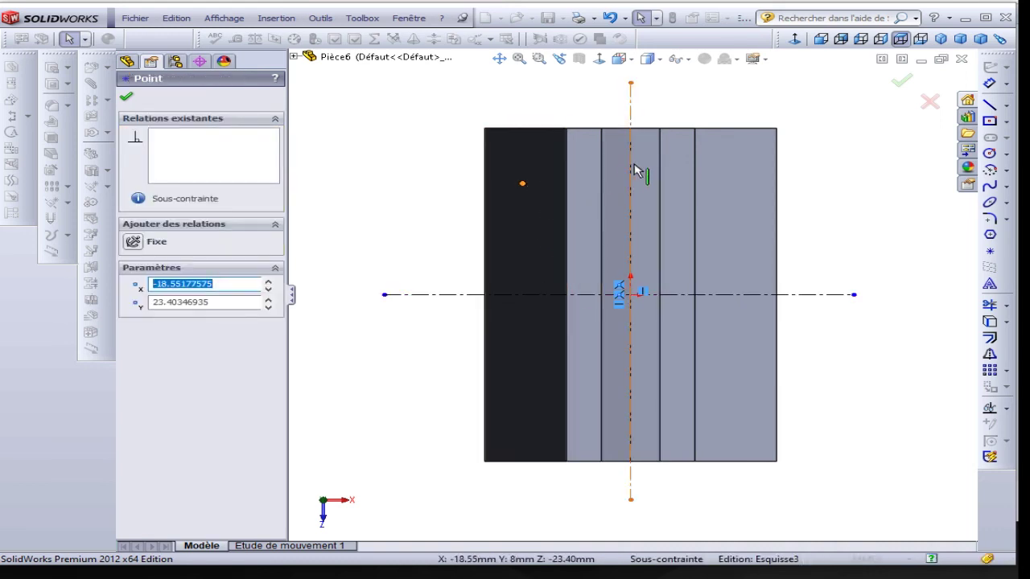
ctrl+click(632, 115)
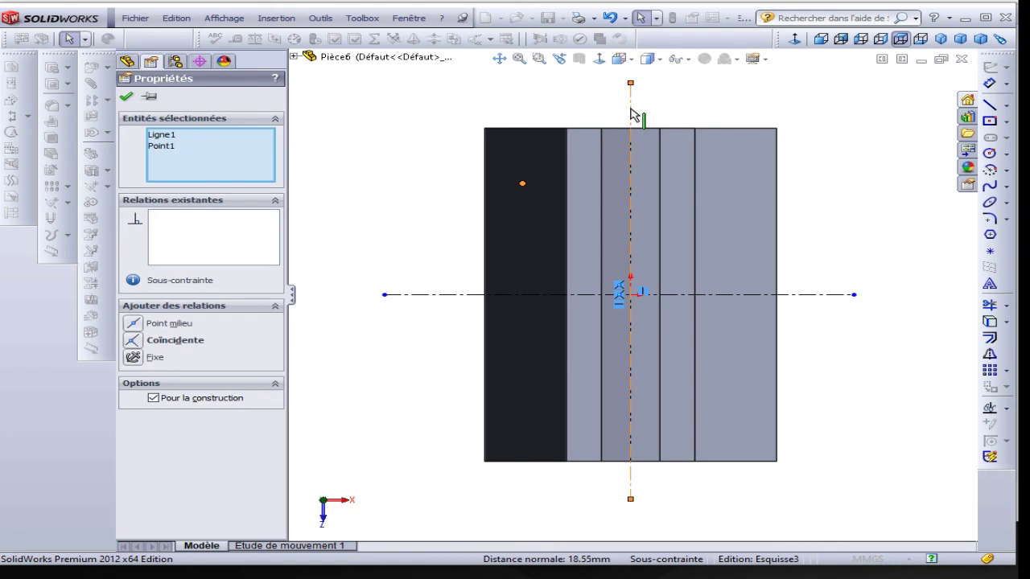
click(991, 321)
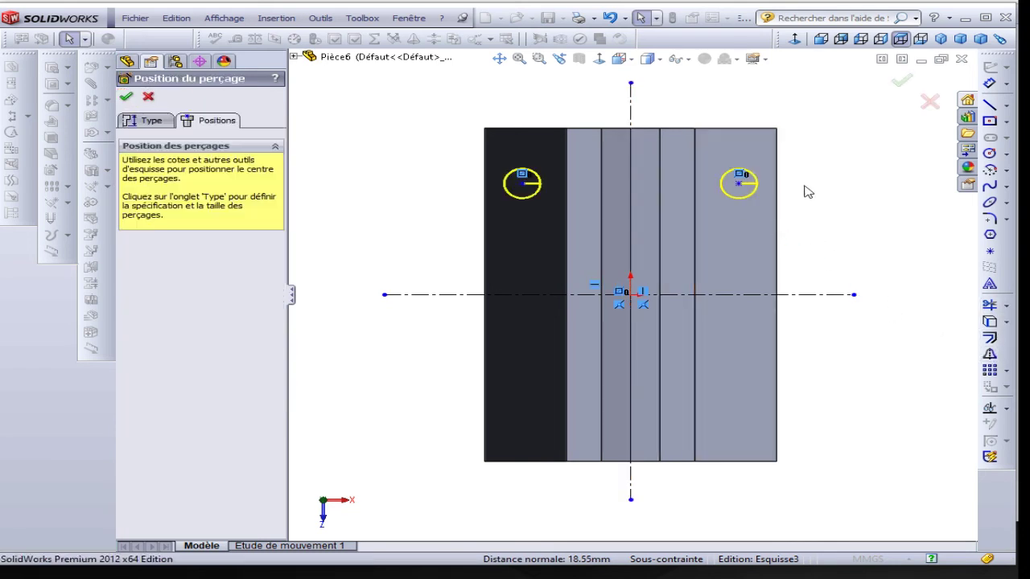
Mirror both top hole points across the horizontal centerline and check the reference drawing
click(738, 184)
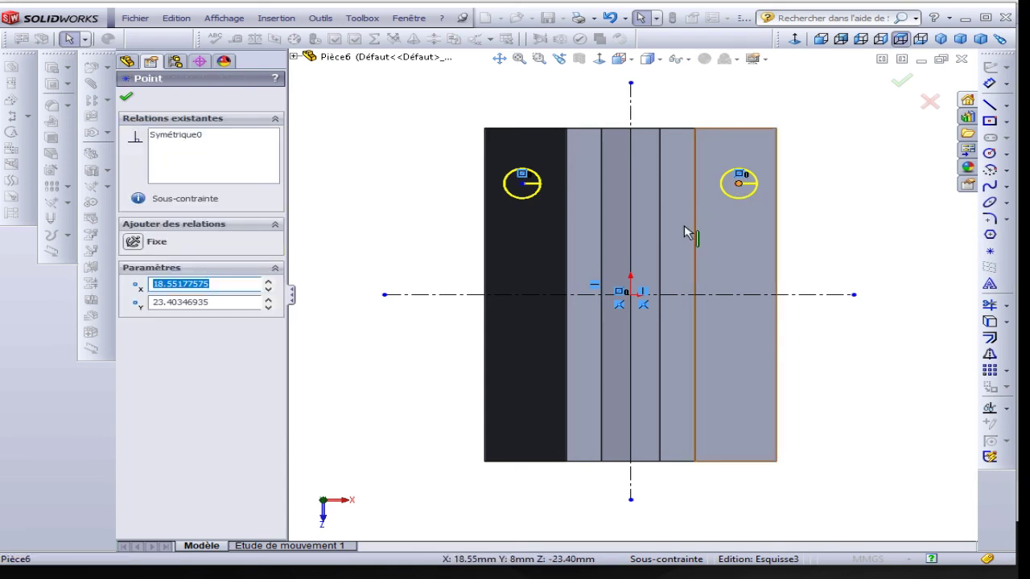
ctrl+click(523, 184)
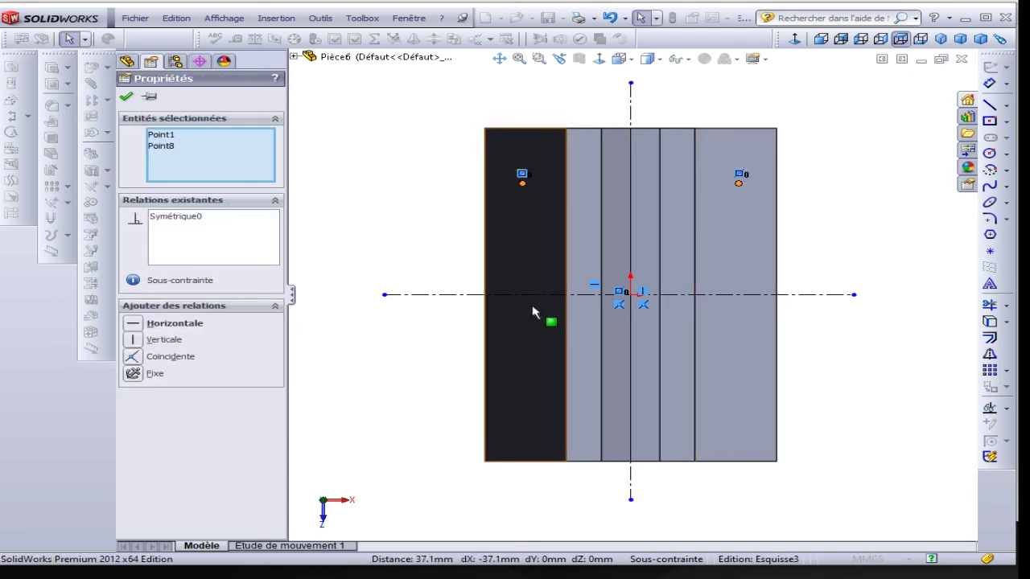
ctrl+click(452, 296)
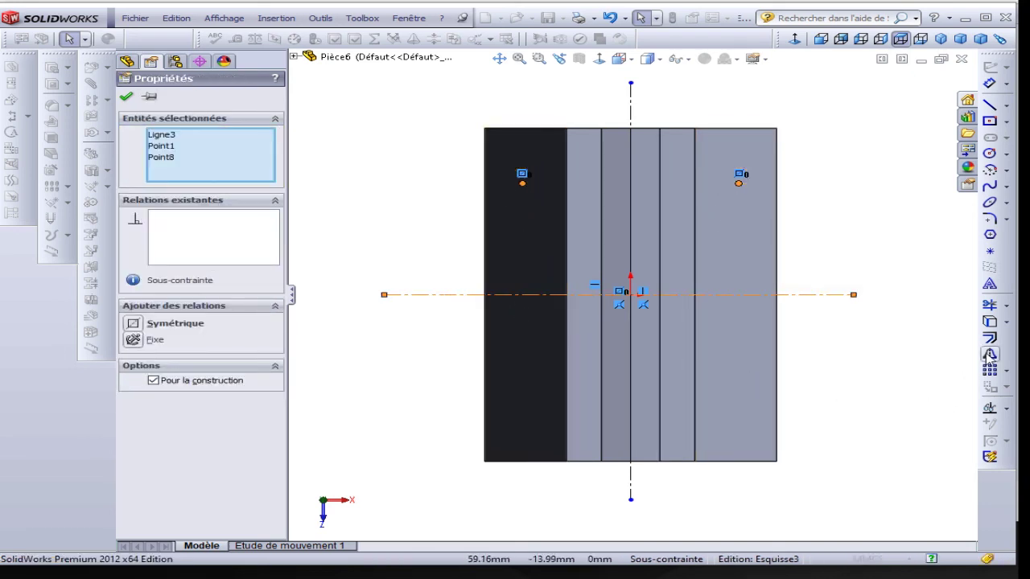
key(Escape)
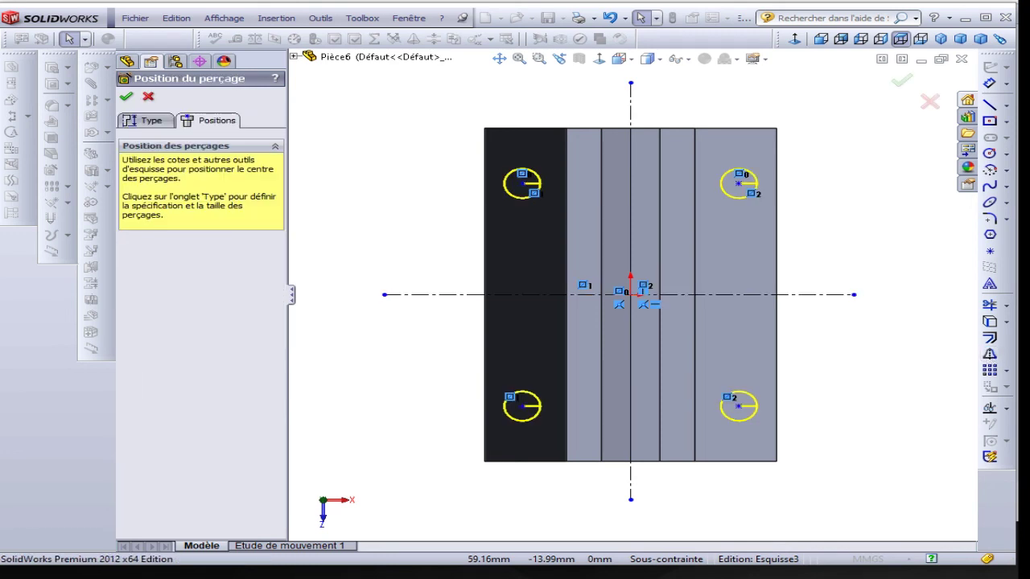
key(alt+Tab)
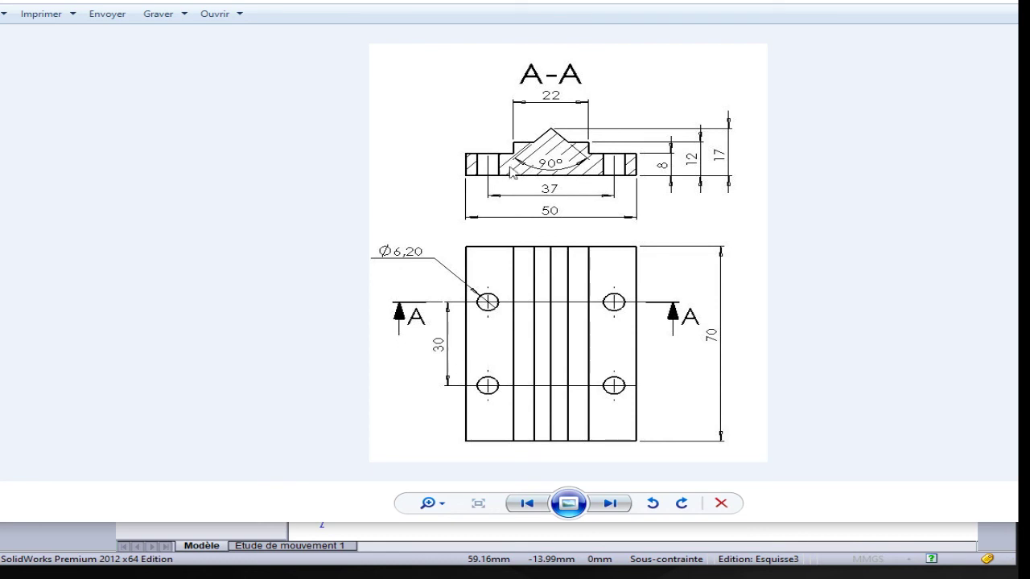
key(alt+Tab)
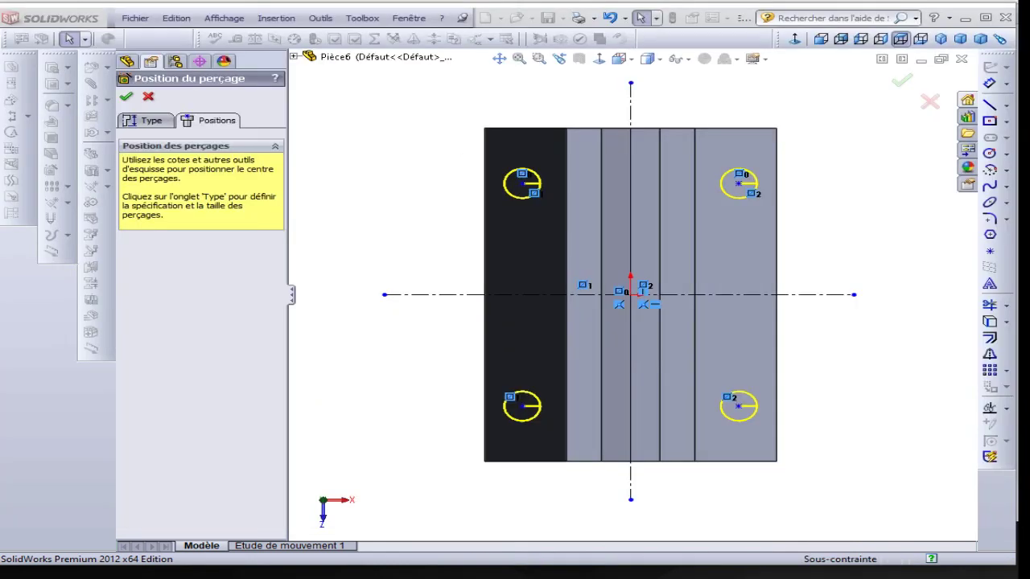
Dimension the left hole centres 30 mm apart vertically
click(989, 83)
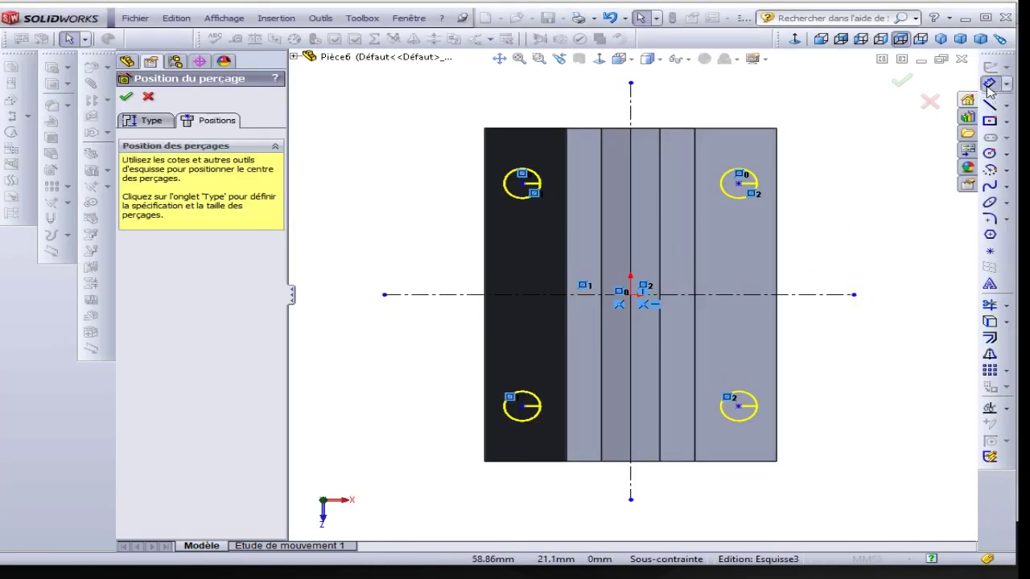
click(521, 184)
click(521, 406)
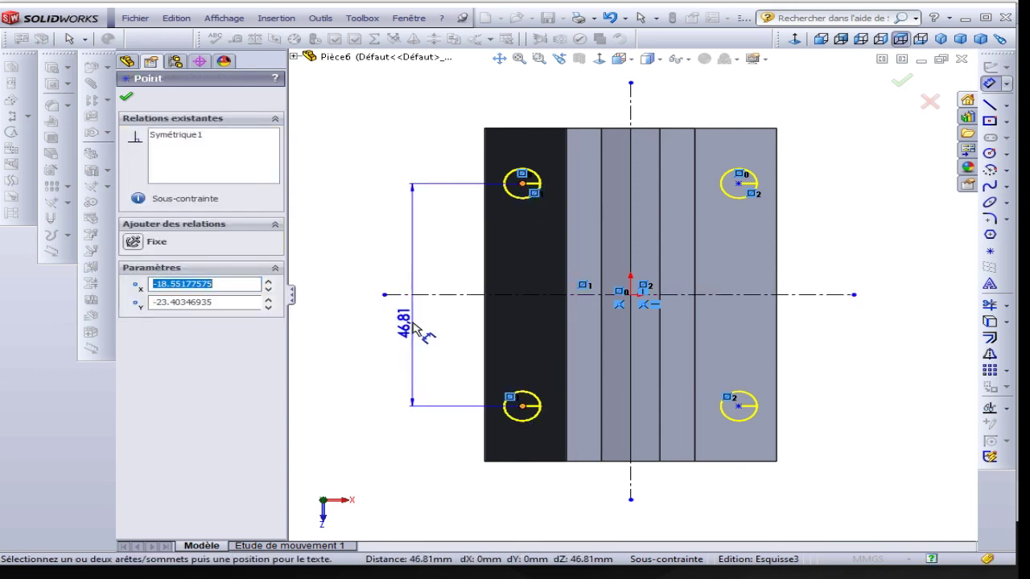
click(410, 310)
text(30)
key(Return)
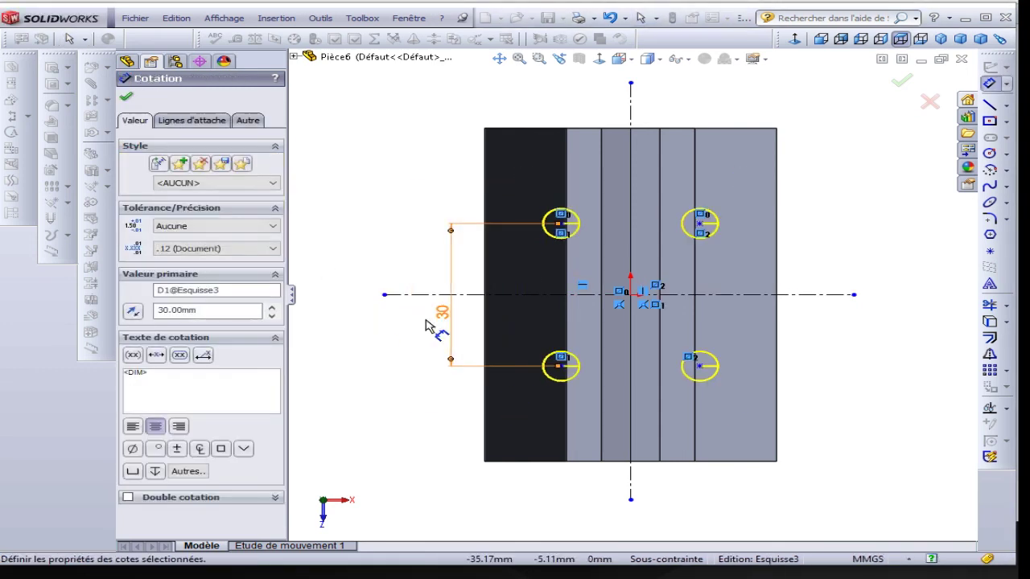
Dimension the top hole centres 37 mm apart horizontally
click(560, 227)
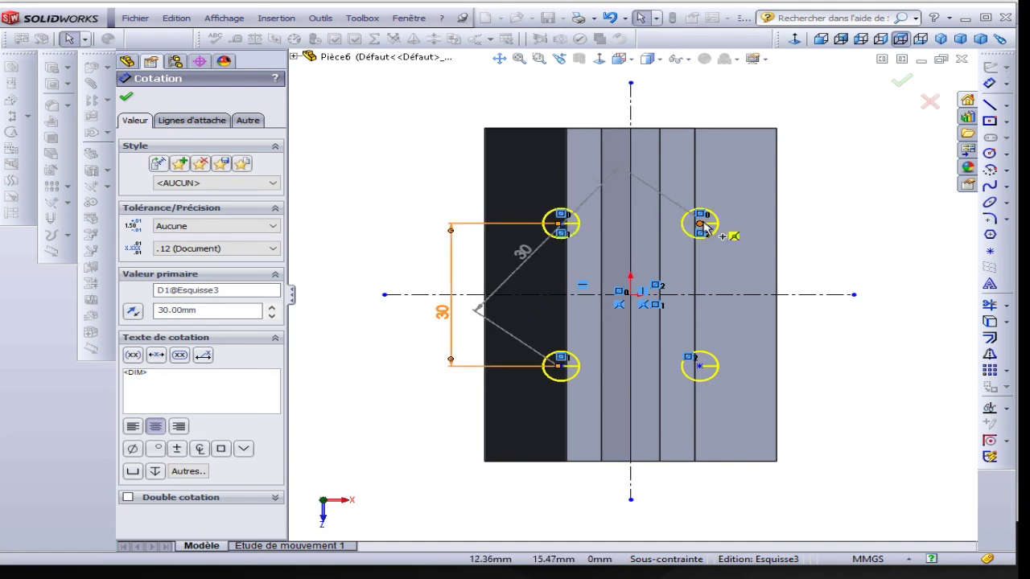
click(702, 225)
key(Escape)
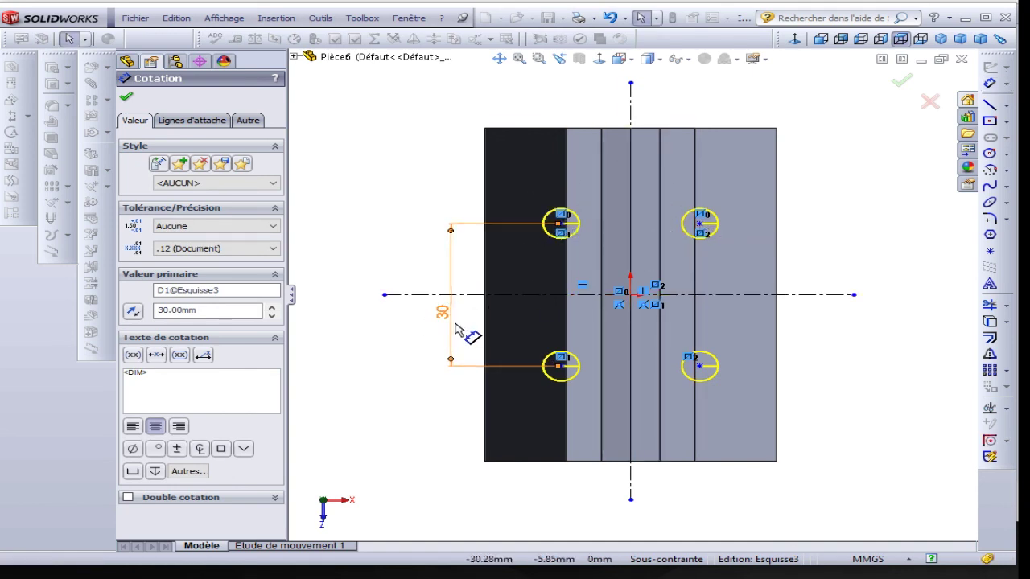
key(Escape)
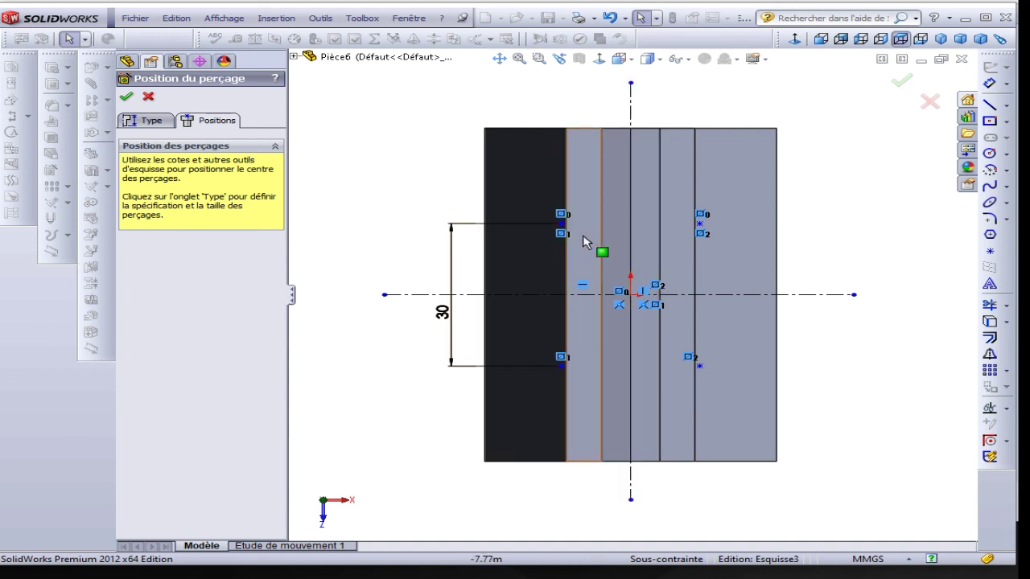
click(989, 83)
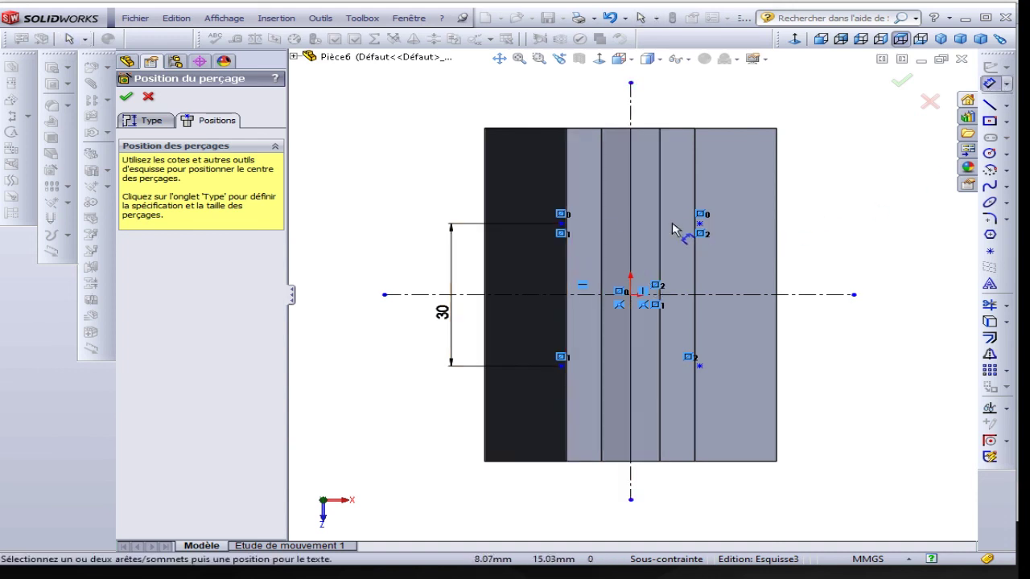
click(560, 225)
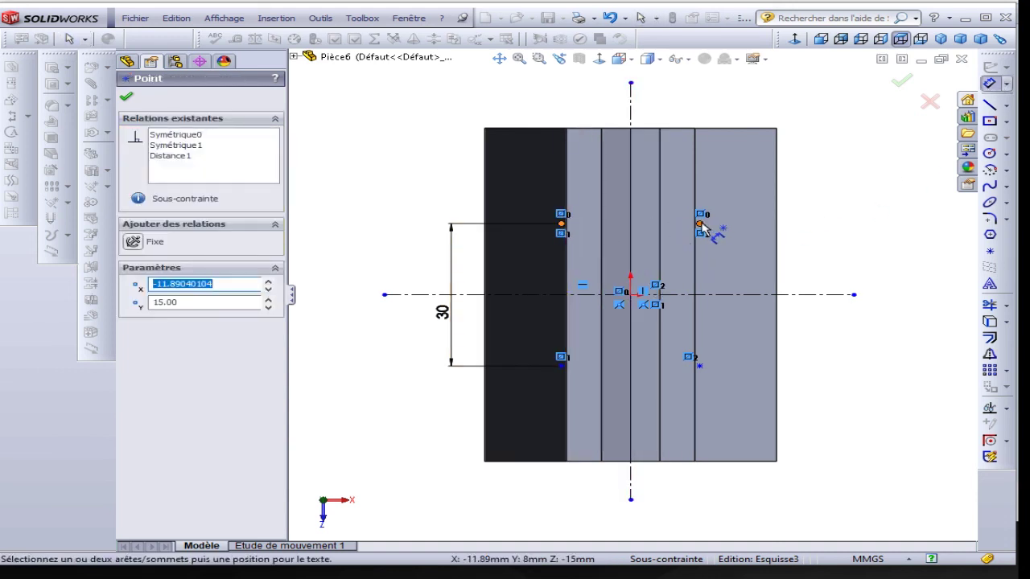
click(700, 224)
click(620, 109)
text(3)
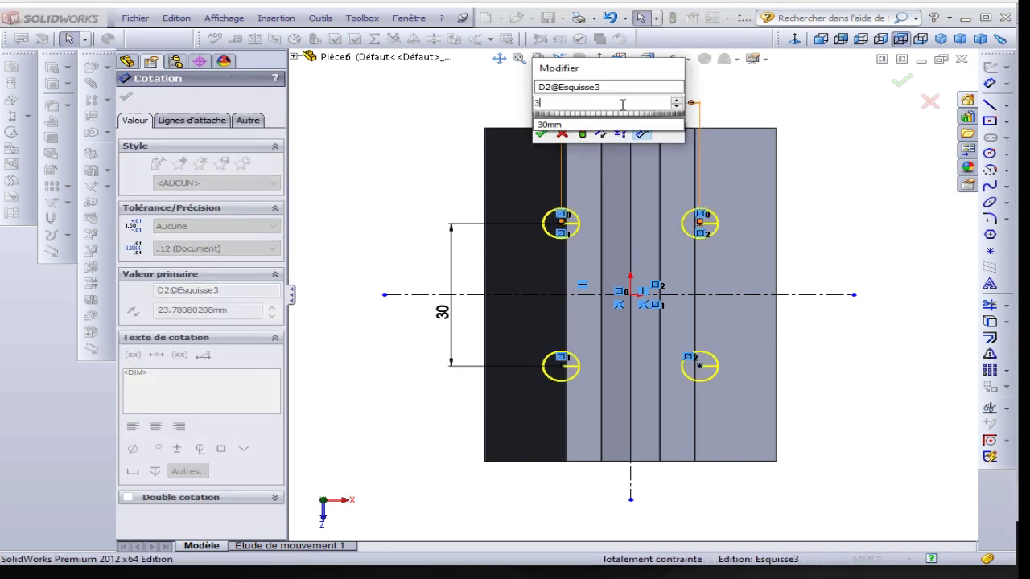
text(7)
key(Return)
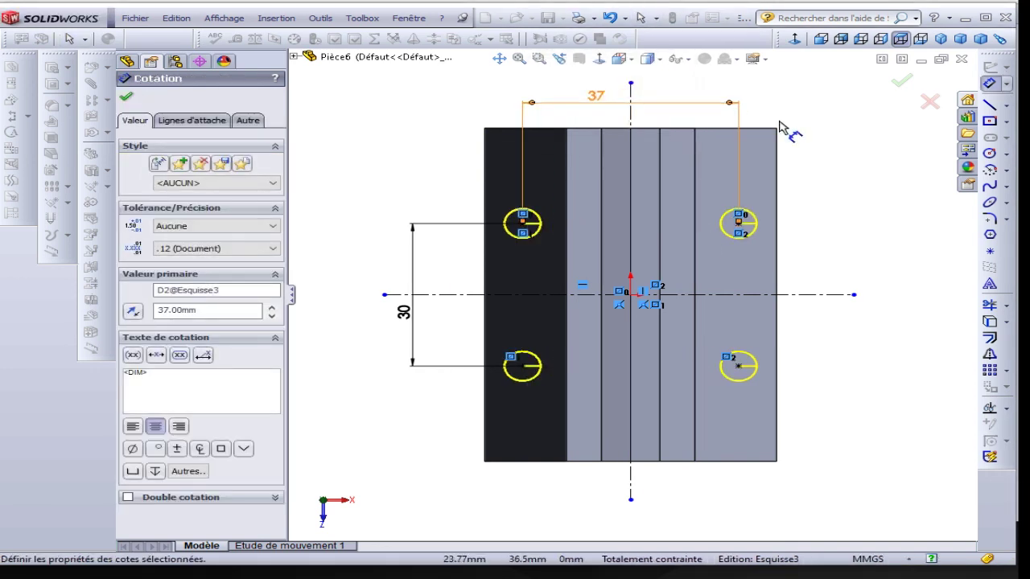
click(127, 98)
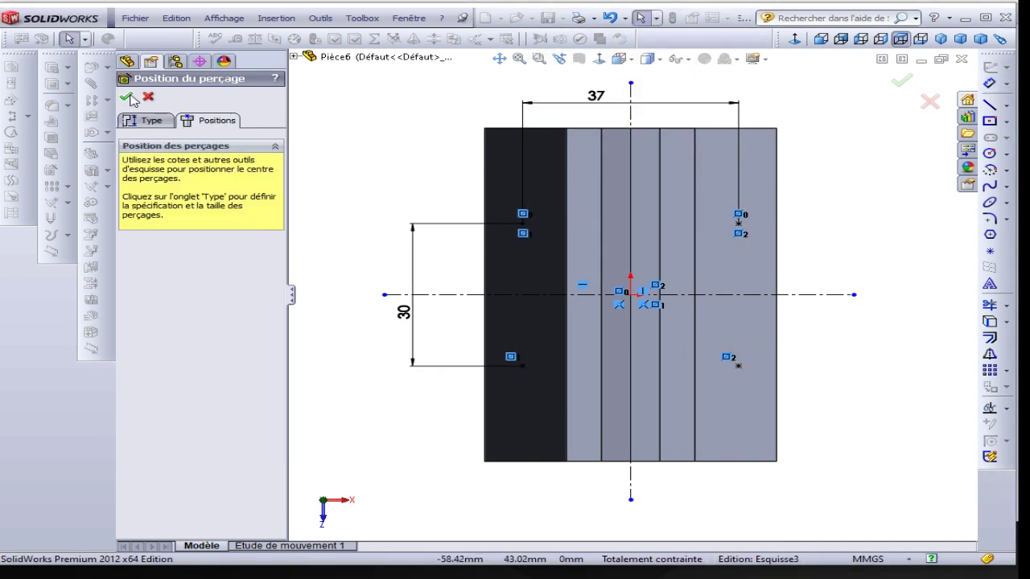
Create the four Ø6.2 holes and save the part as 'plaque poincon'
click(128, 99)
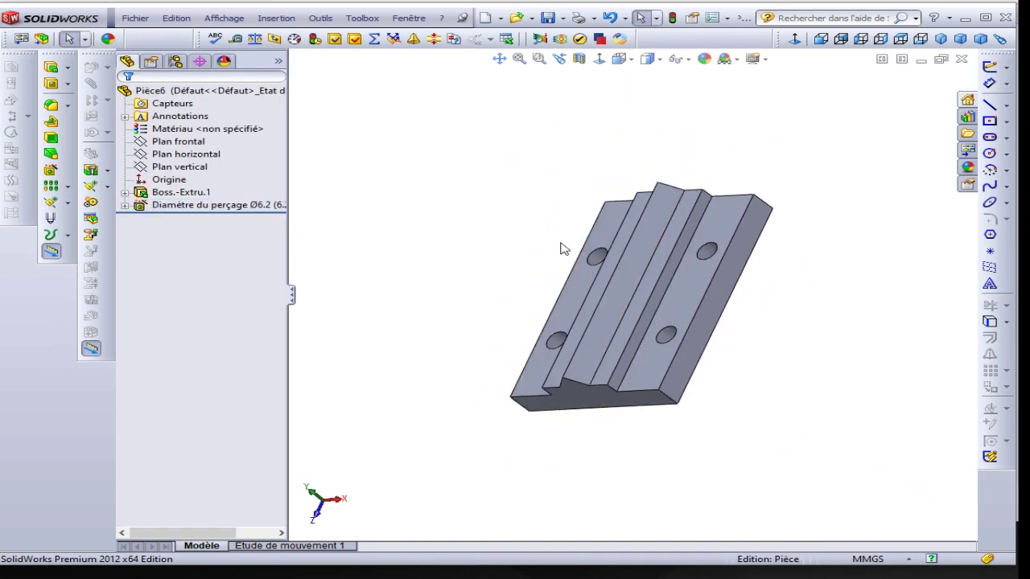
click(550, 20)
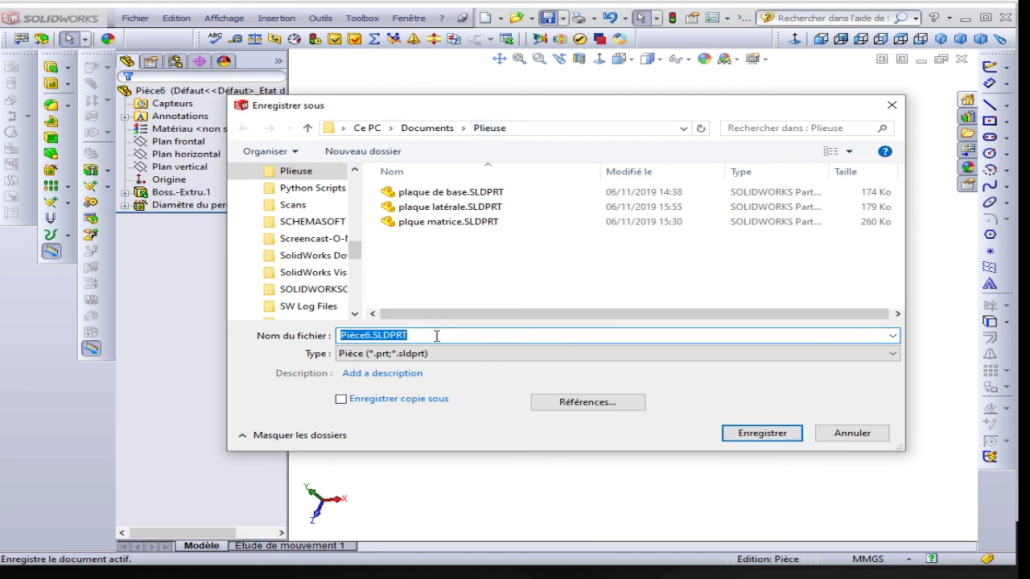
text(plaque )
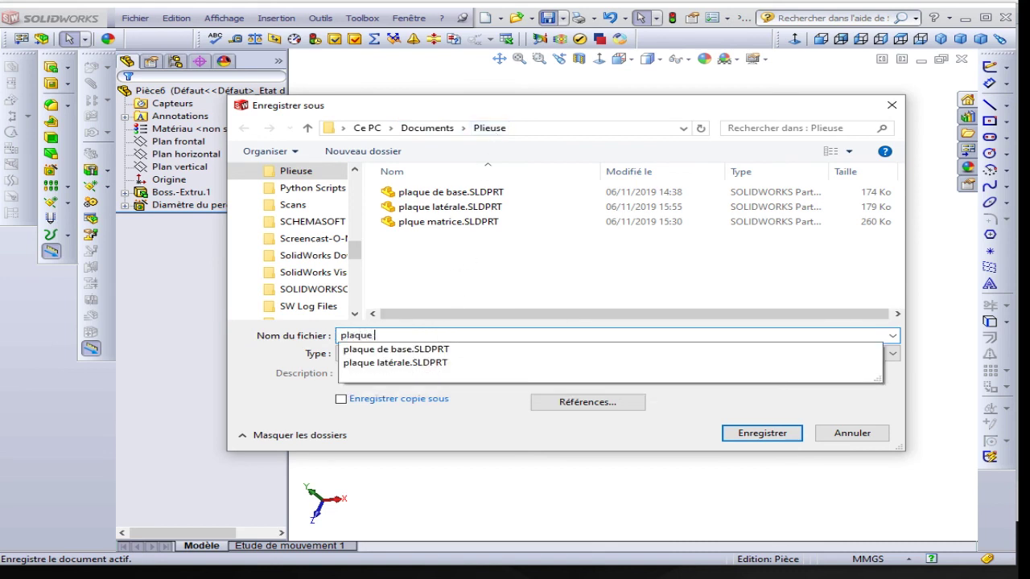
text(poincon)
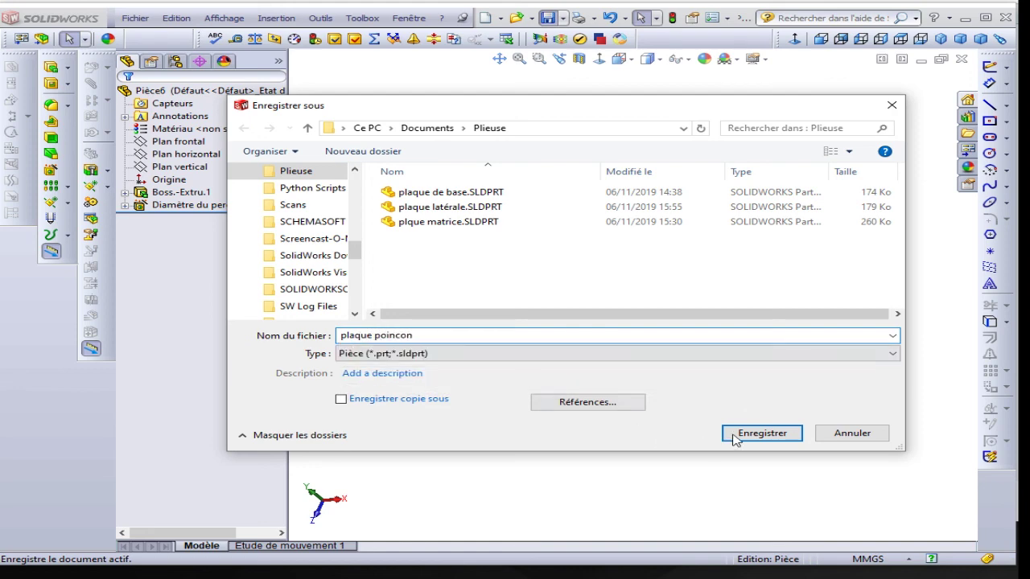
click(735, 436)
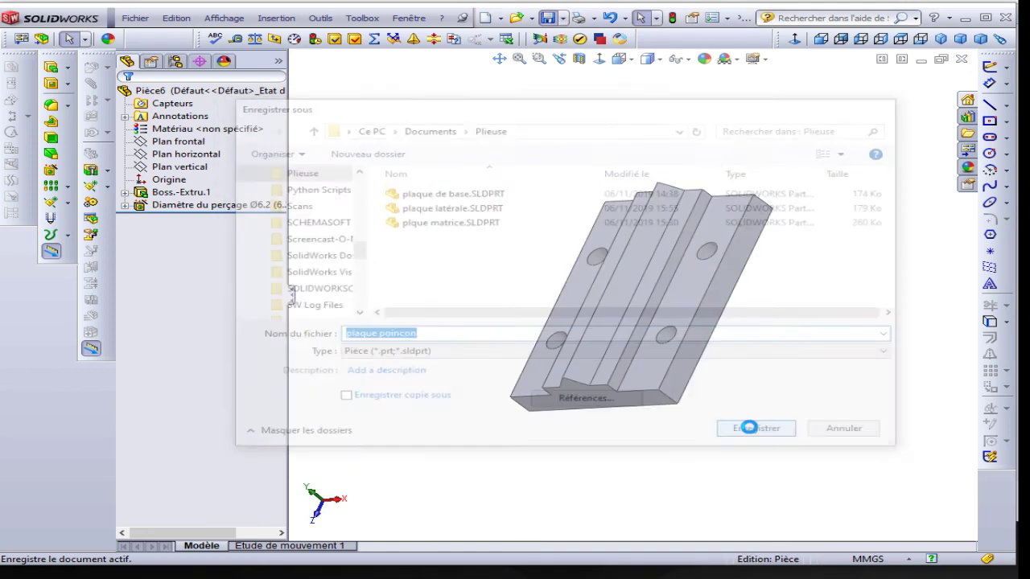